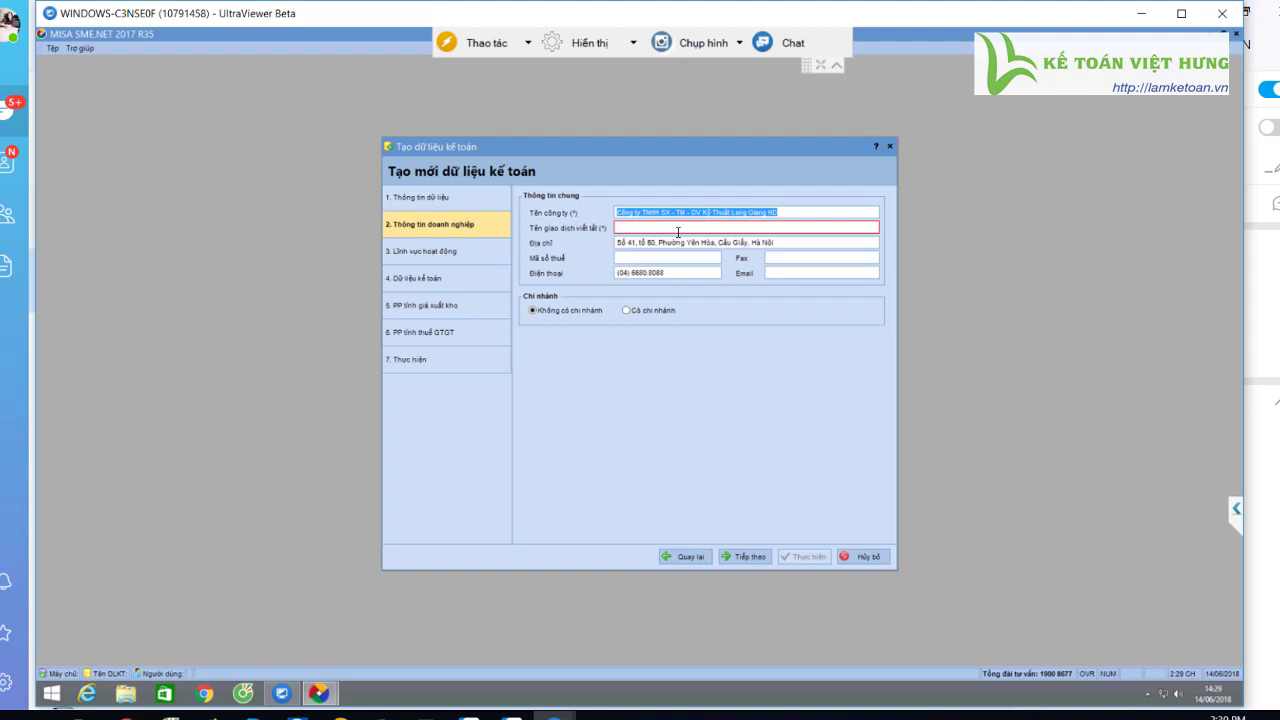
- Enter Long Giang HD as the abbreviated trading name and fill in the company's address, tax code and e-mail
key("End")
left_click(675, 228)
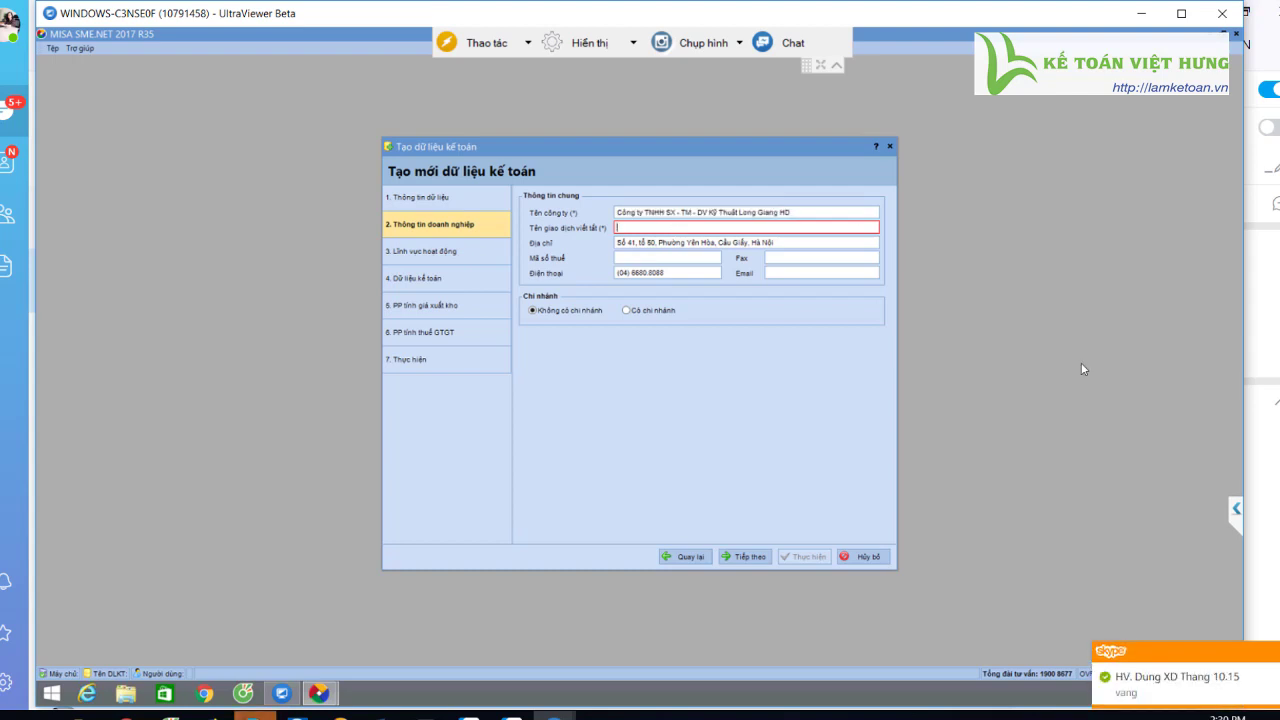
type("Long g")
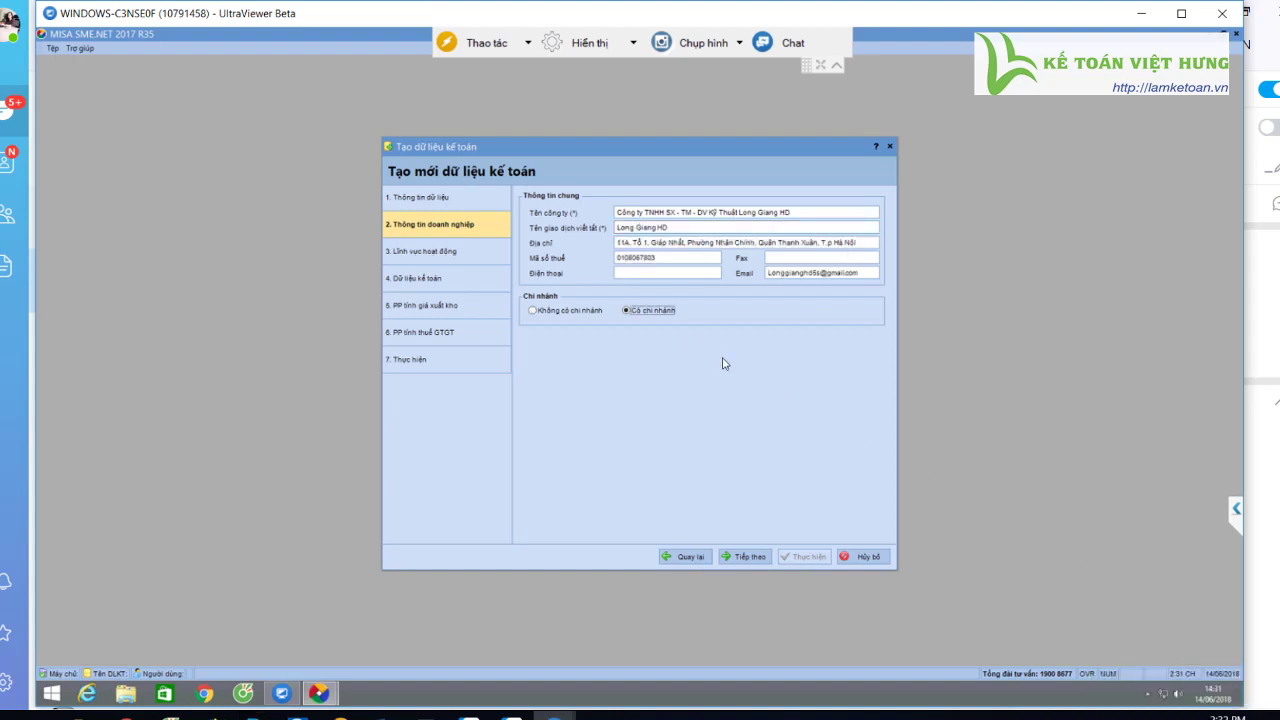
- Set the company to have no branches and add Sản xuất, xây lắp to its business fields
left_click(534, 311)
left_click(743, 556)
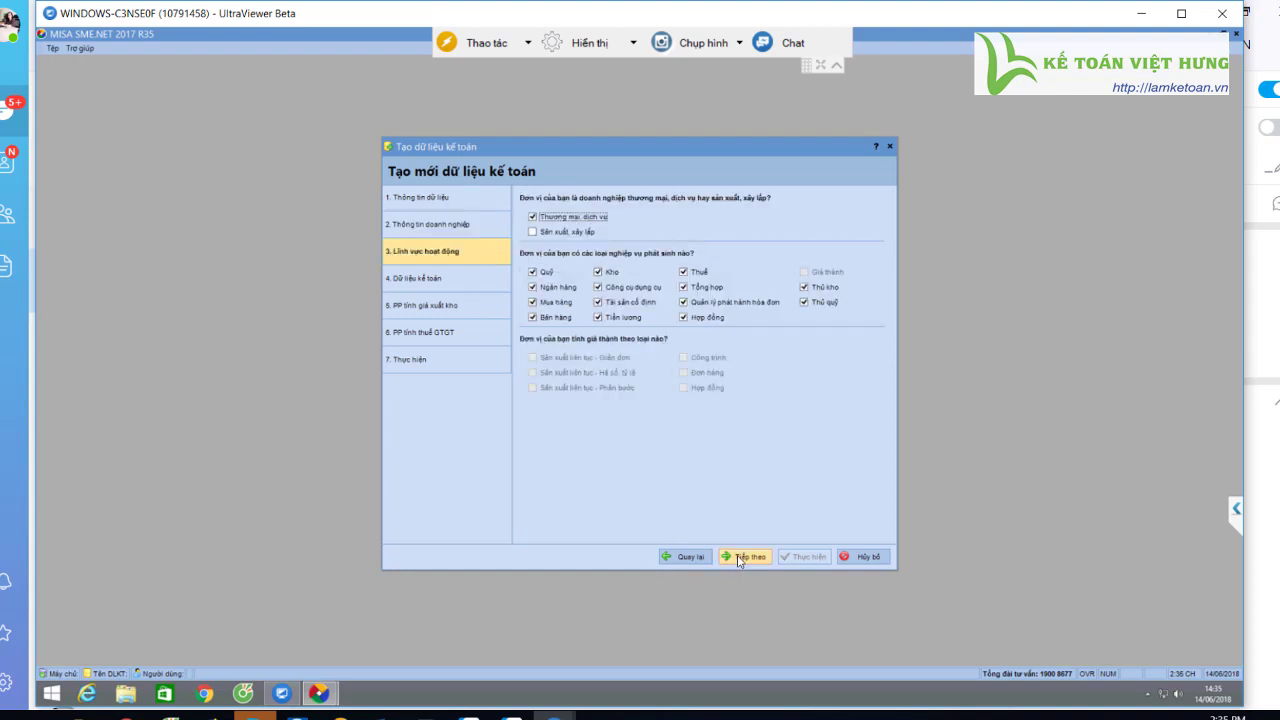
left_click(533, 232)
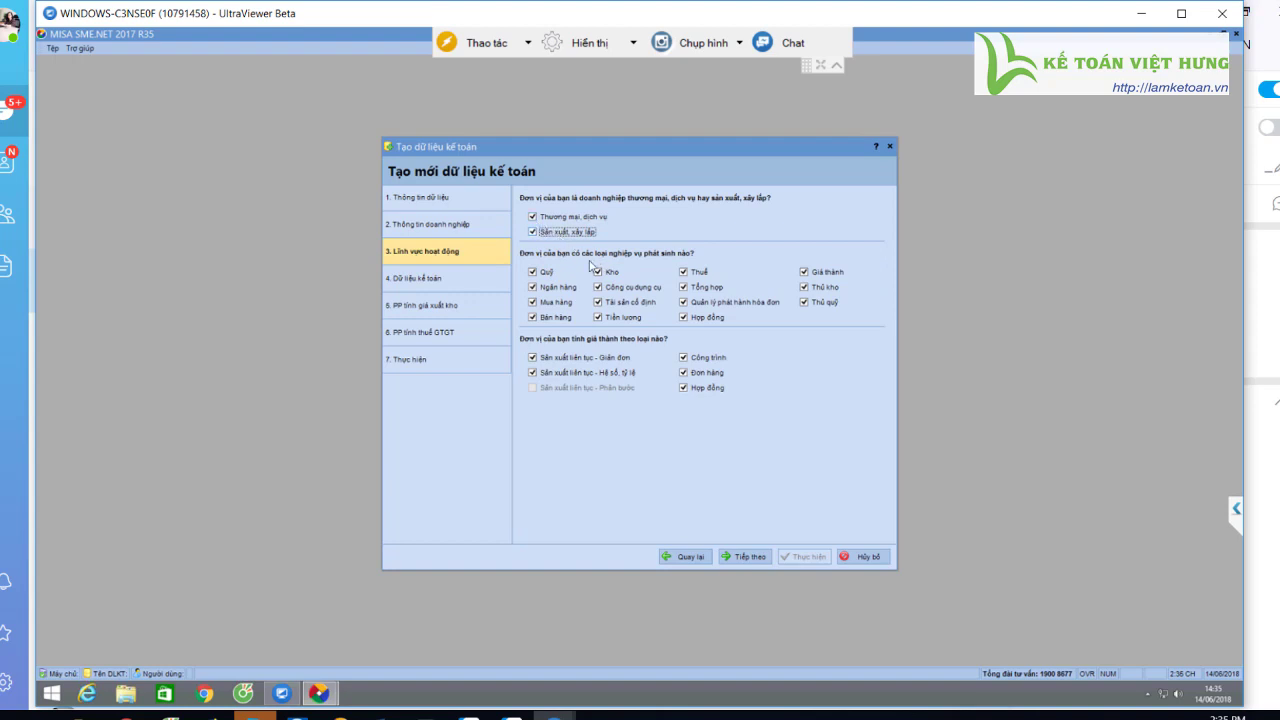
left_click(757, 562)
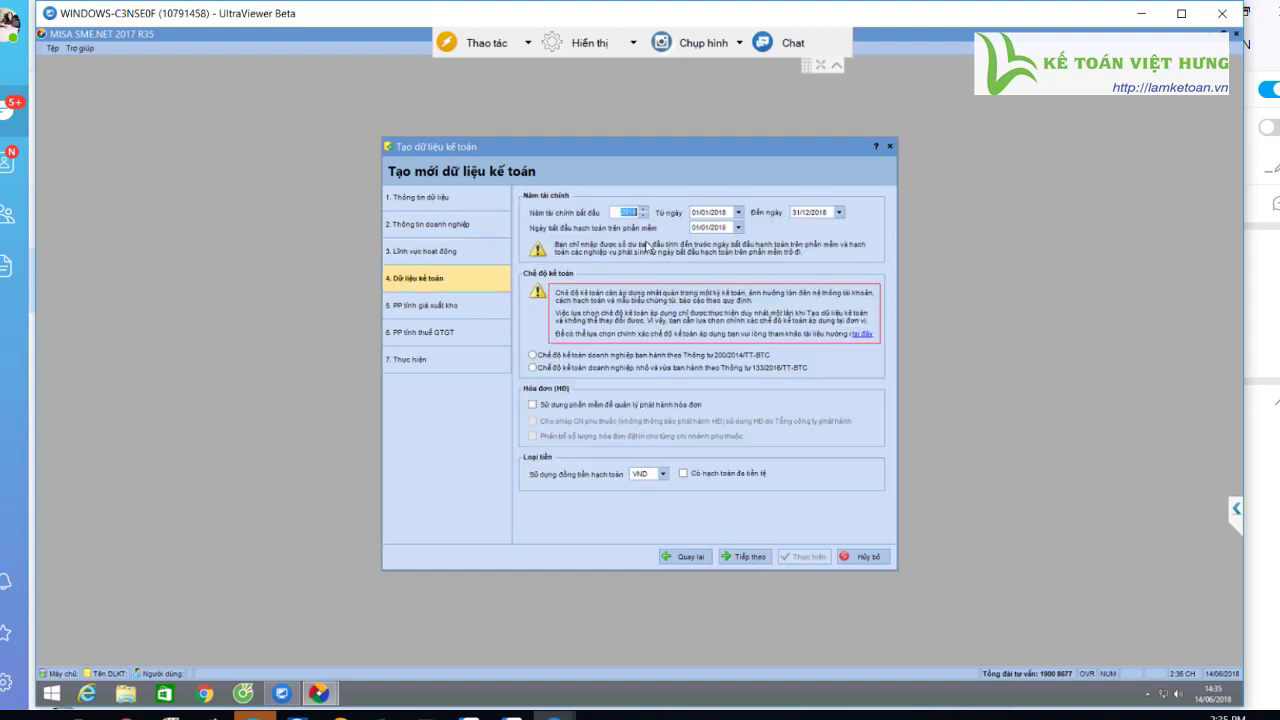
- Set the starting financial year to 2017, the posting start date to 01/01/2017 and the accounting regime to Thông tư 133/2016/TT-BTC
type("2017")
left_click(722, 228)
type("7")
left_click(541, 368)
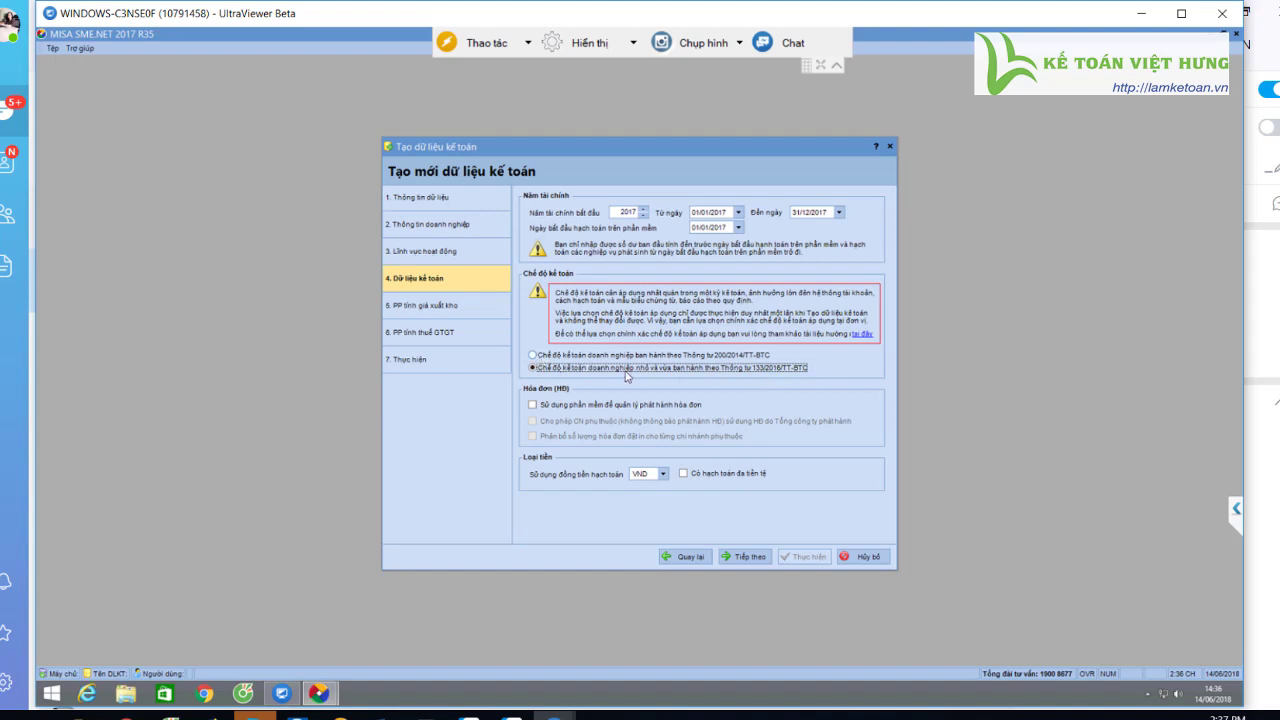
left_click(742, 558)
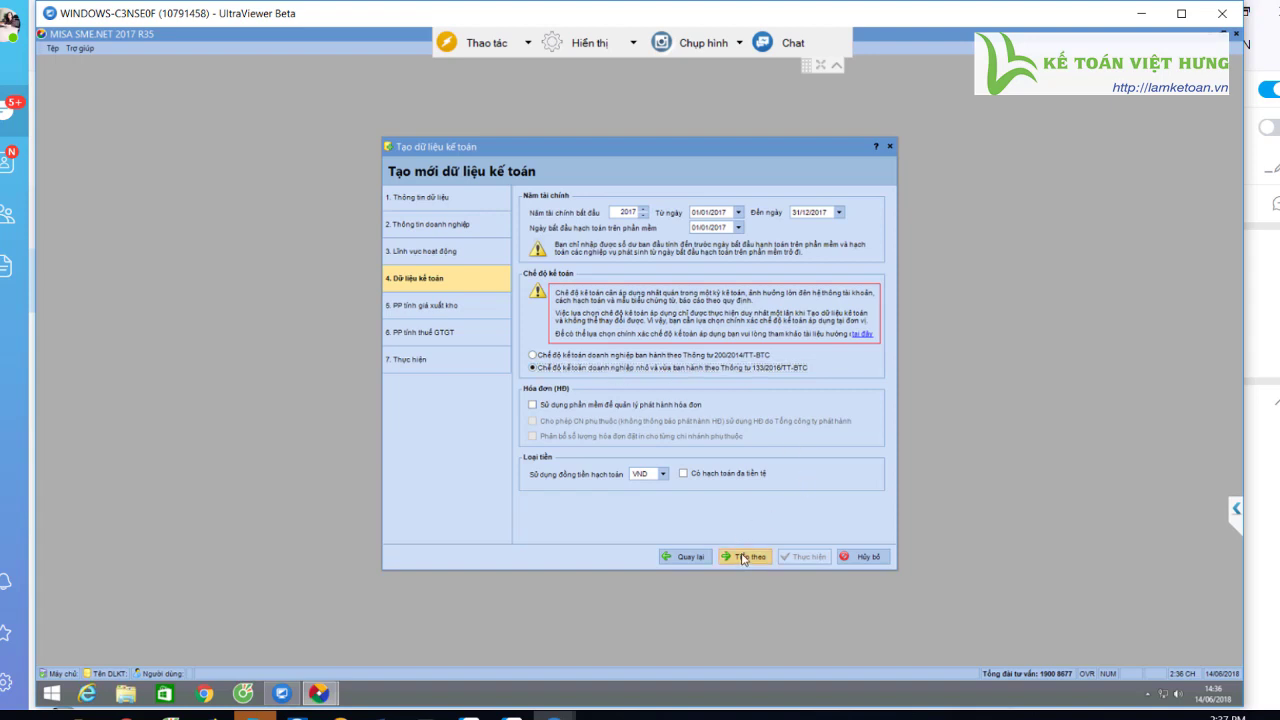
left_click(686, 562)
double_click(628, 213)
left_click(745, 557)
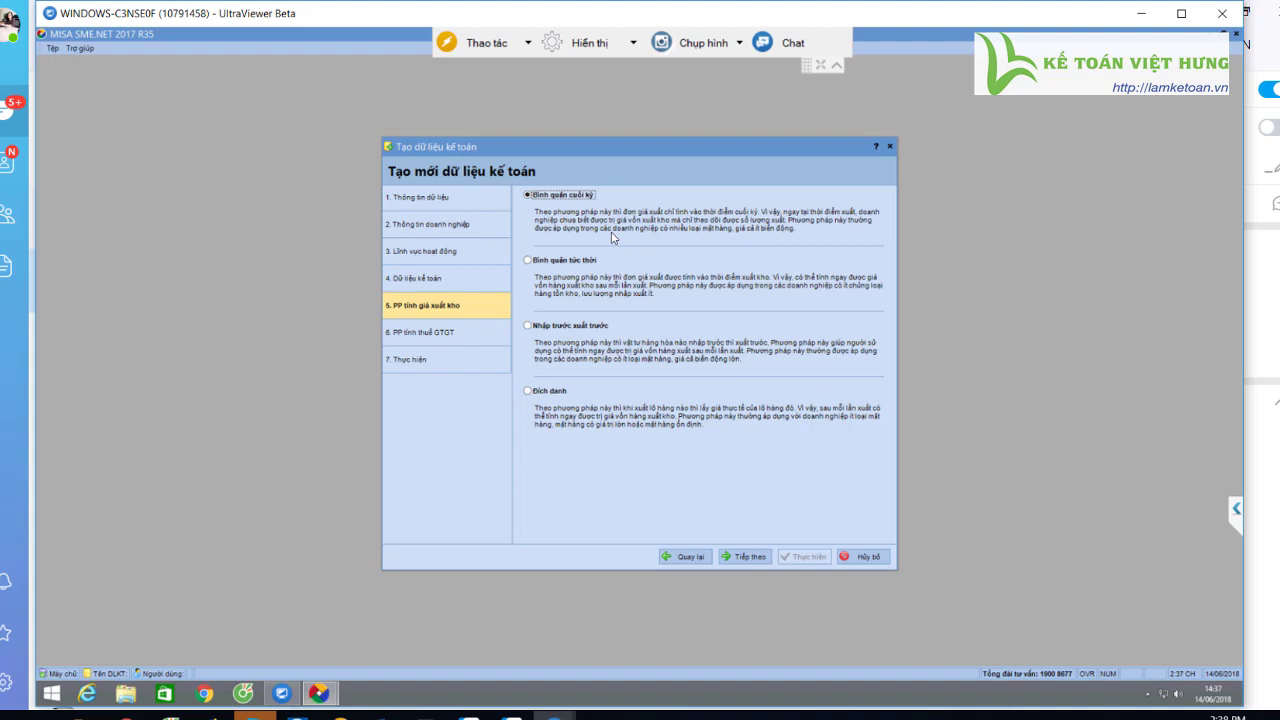
- Accept Bình quân cuối kỳ stock costing and the khấu trừ VAT method, and create the accounting database
left_click(745, 556)
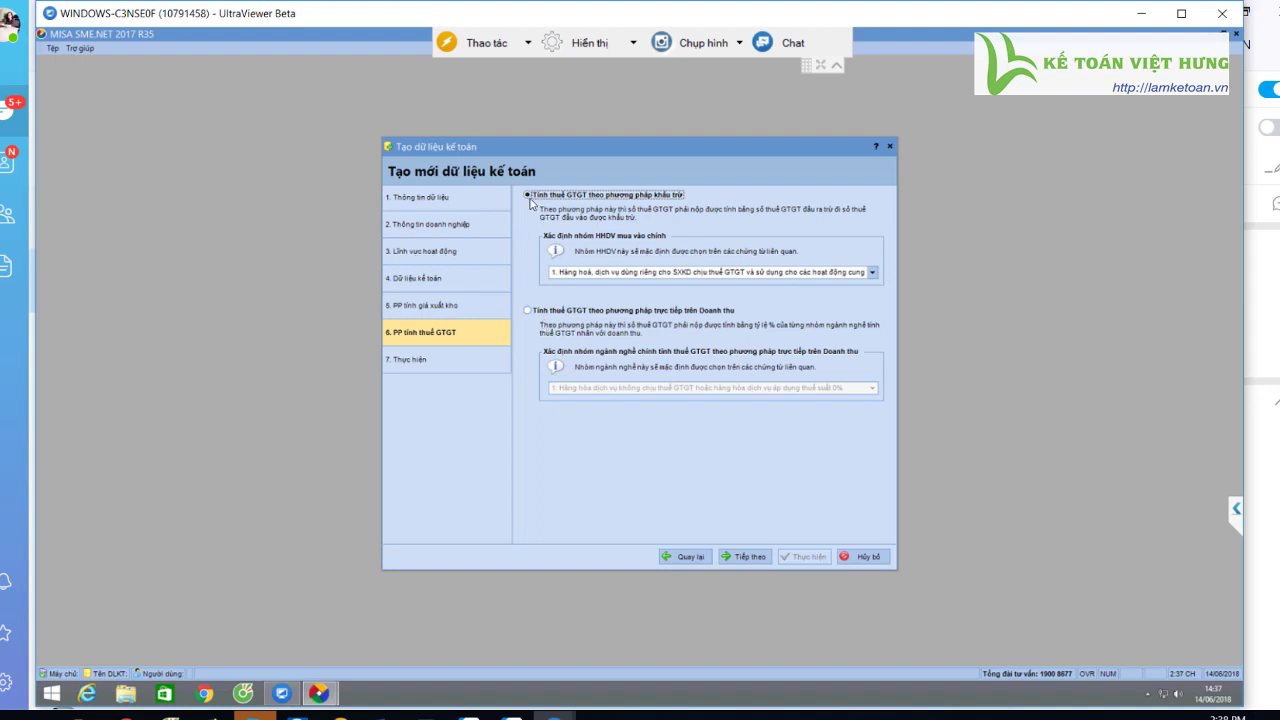
left_click(750, 557)
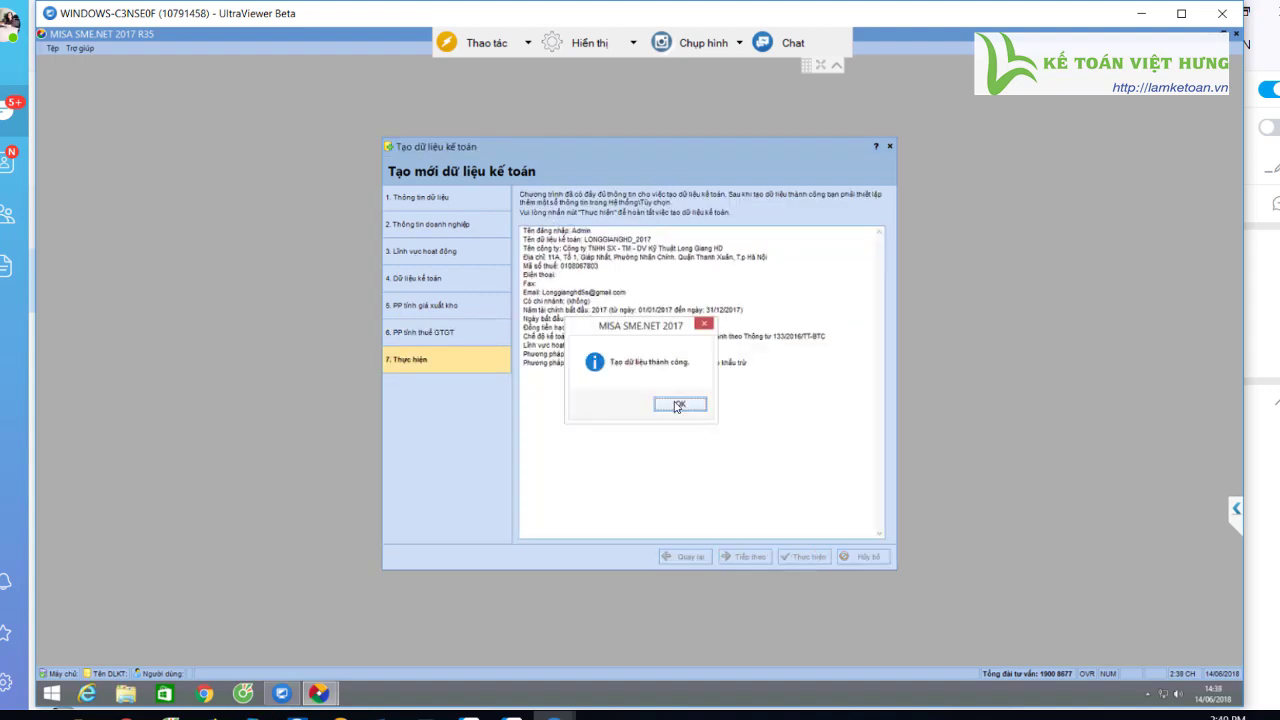
left_click(680, 404)
left_click(680, 417)
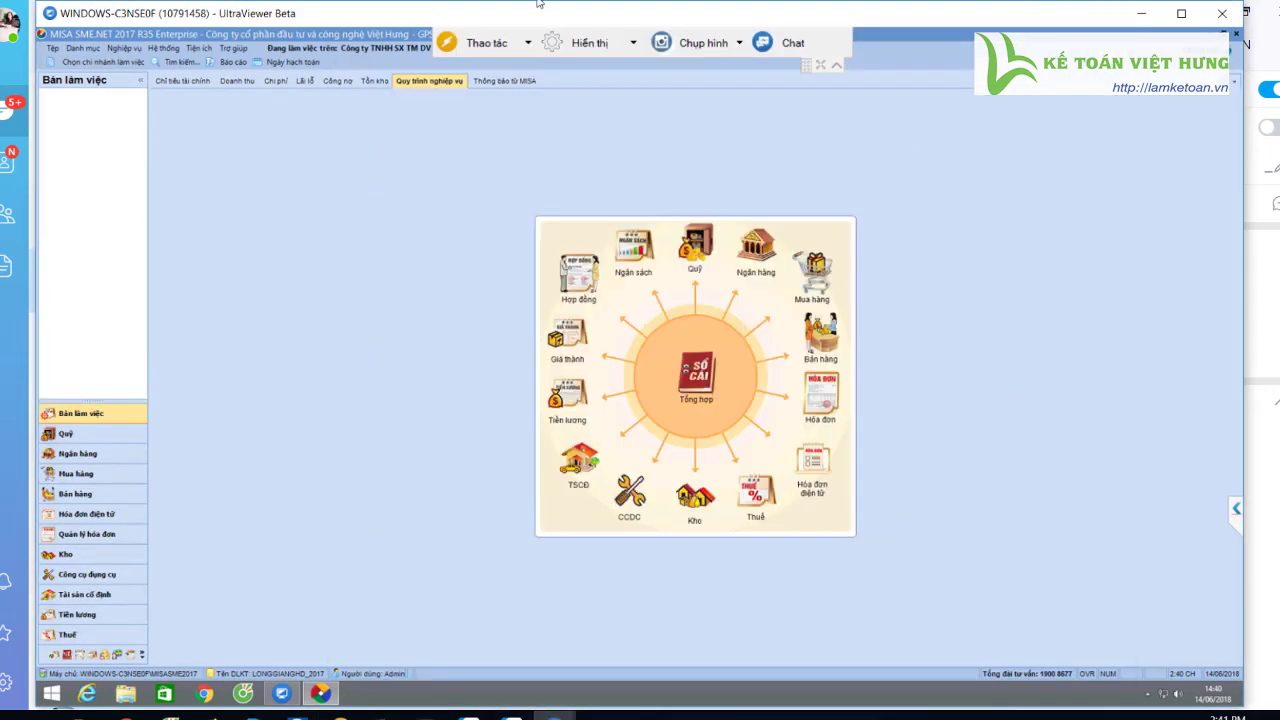
- Review the catalogue, business operation, system and utility commands available in the new database
left_click(837, 66)
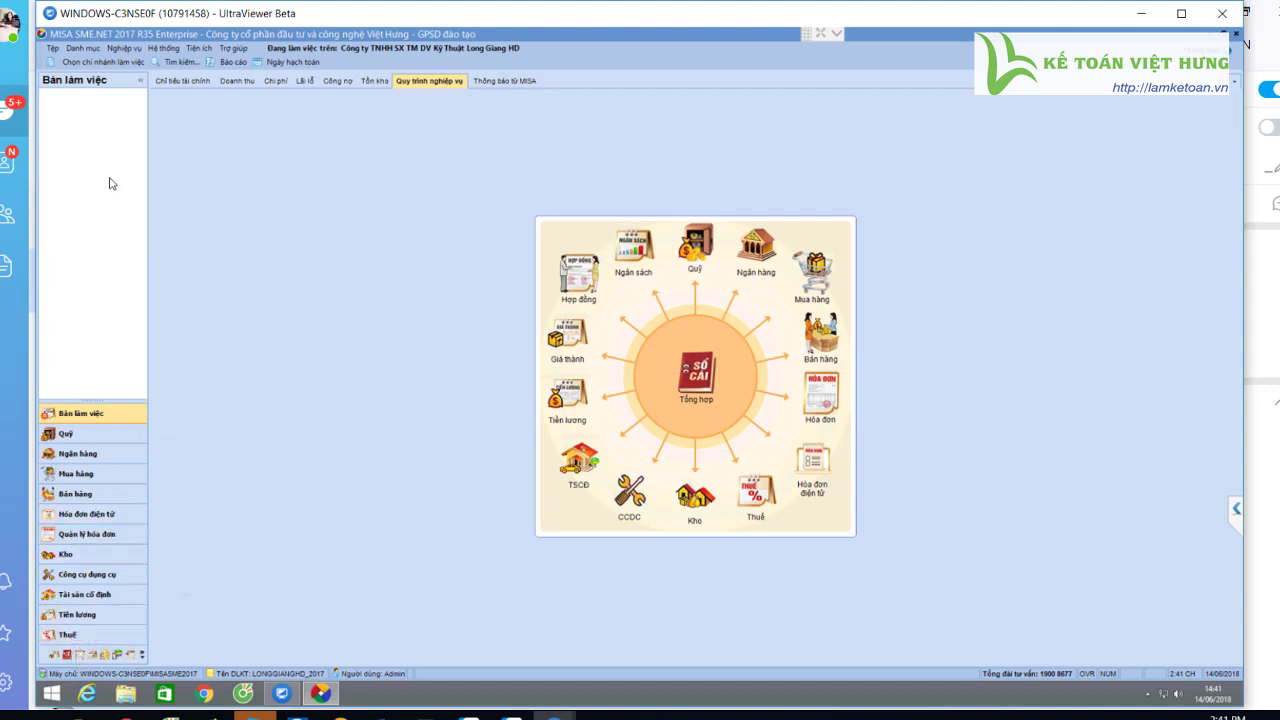
left_click(127, 52)
mouse_move(84, 48)
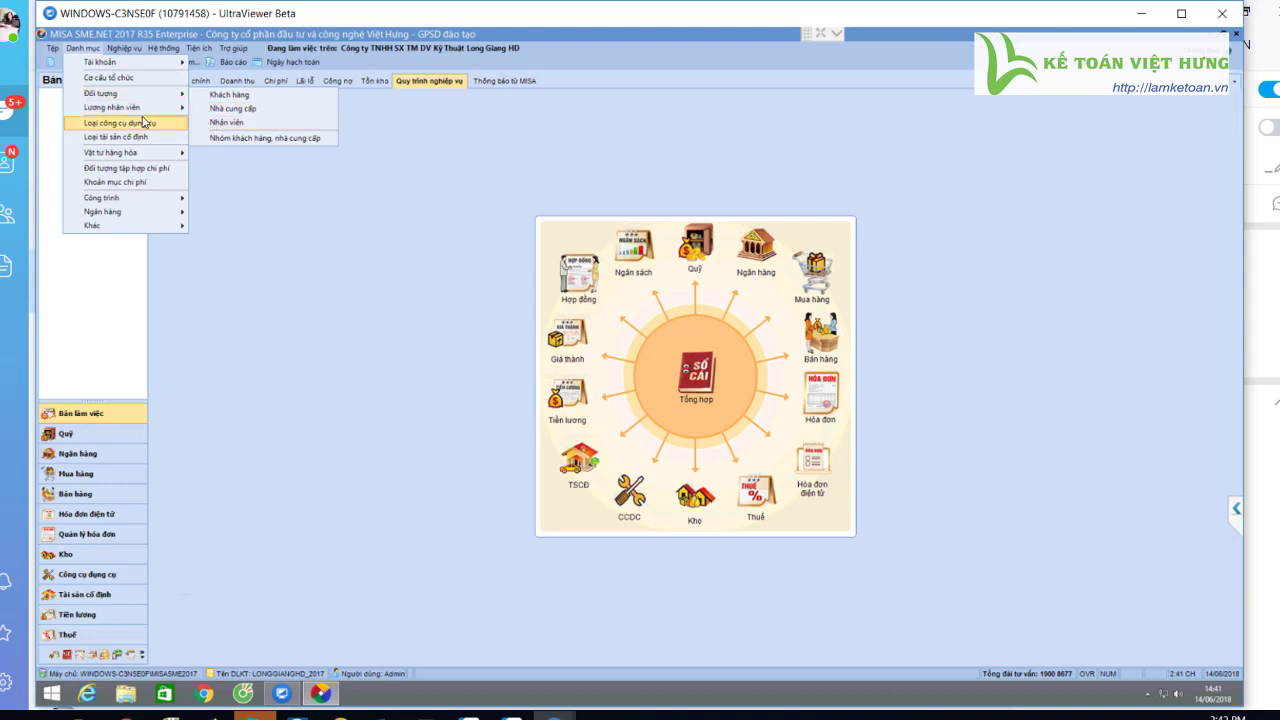
mouse_move(123, 155)
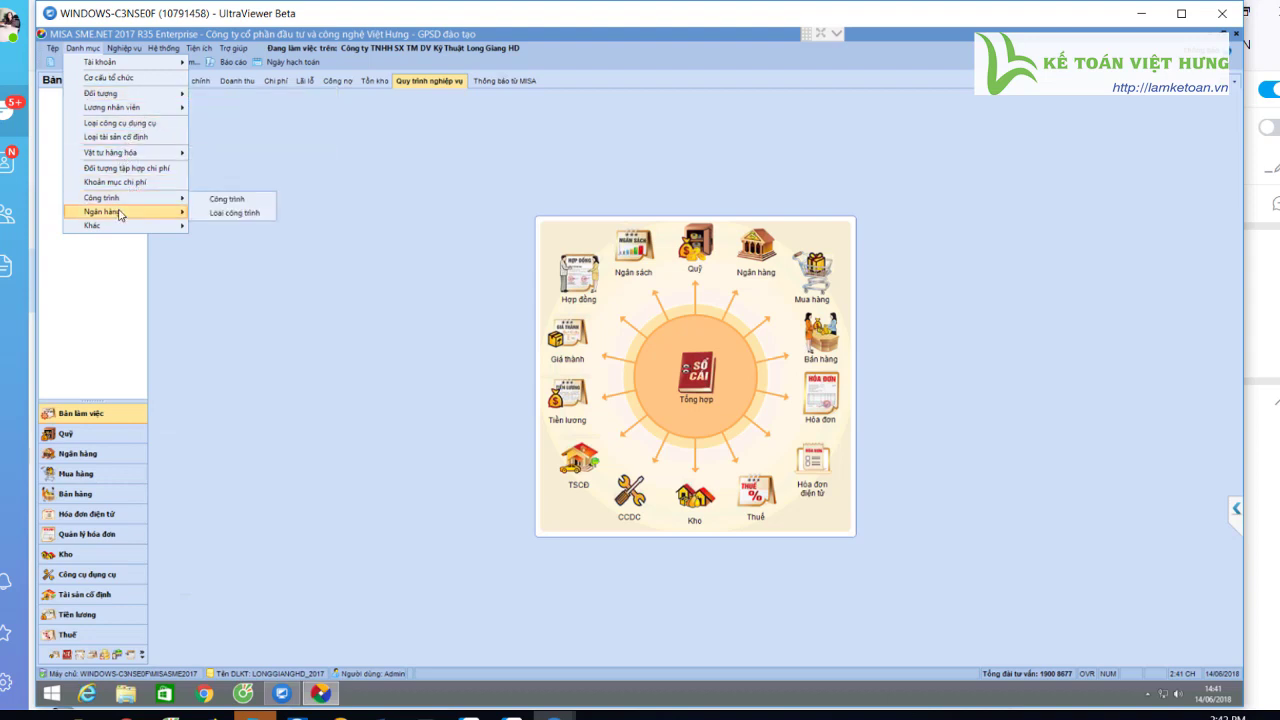
mouse_move(122, 202)
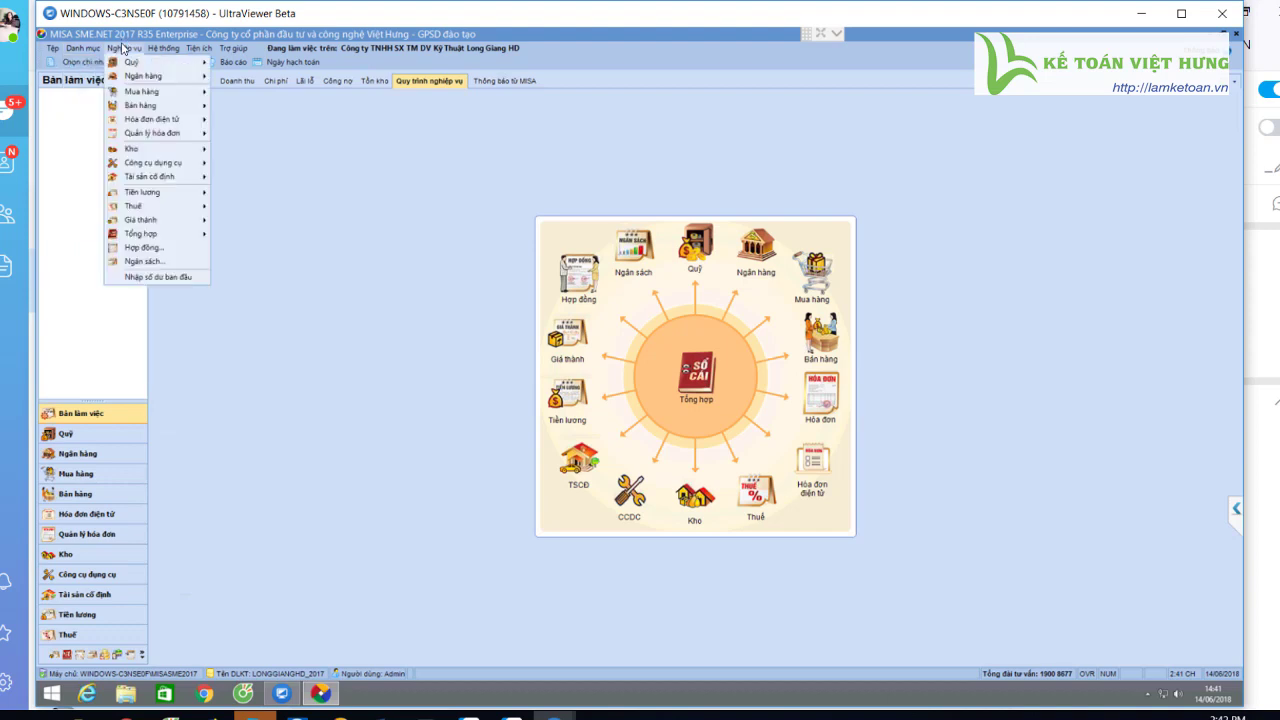
mouse_move(146, 88)
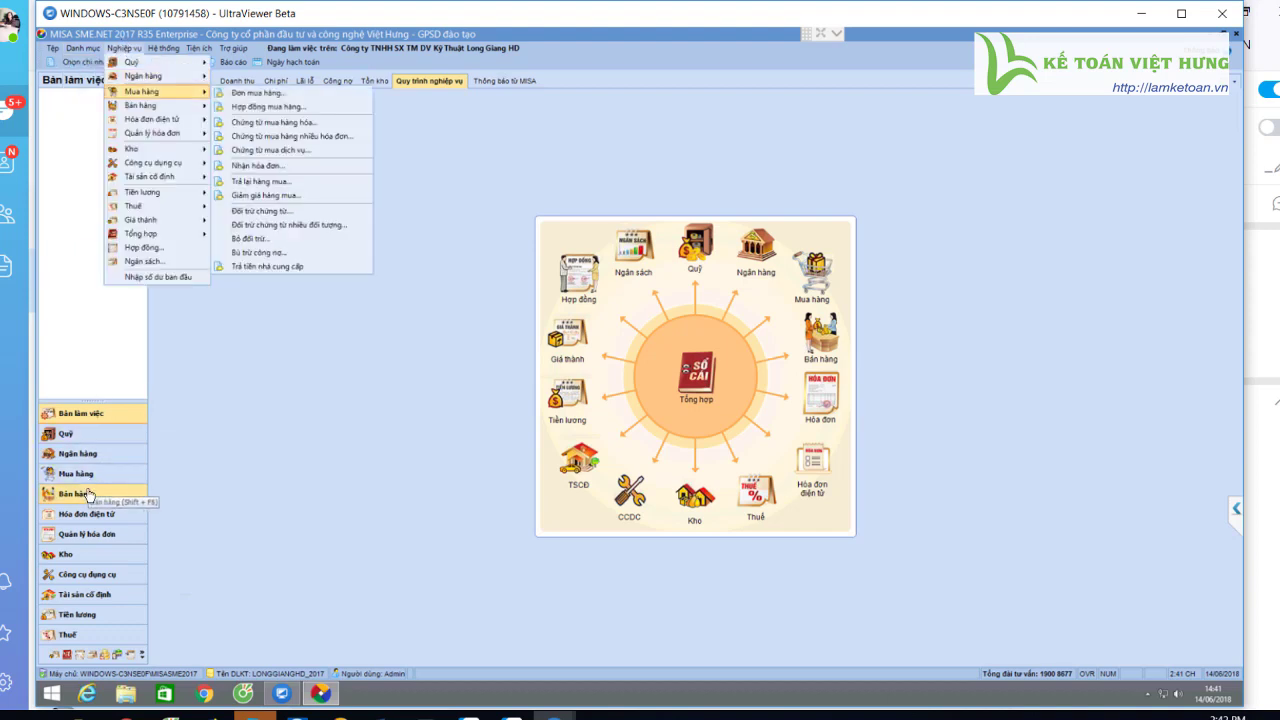
left_click(156, 32)
left_click(124, 47)
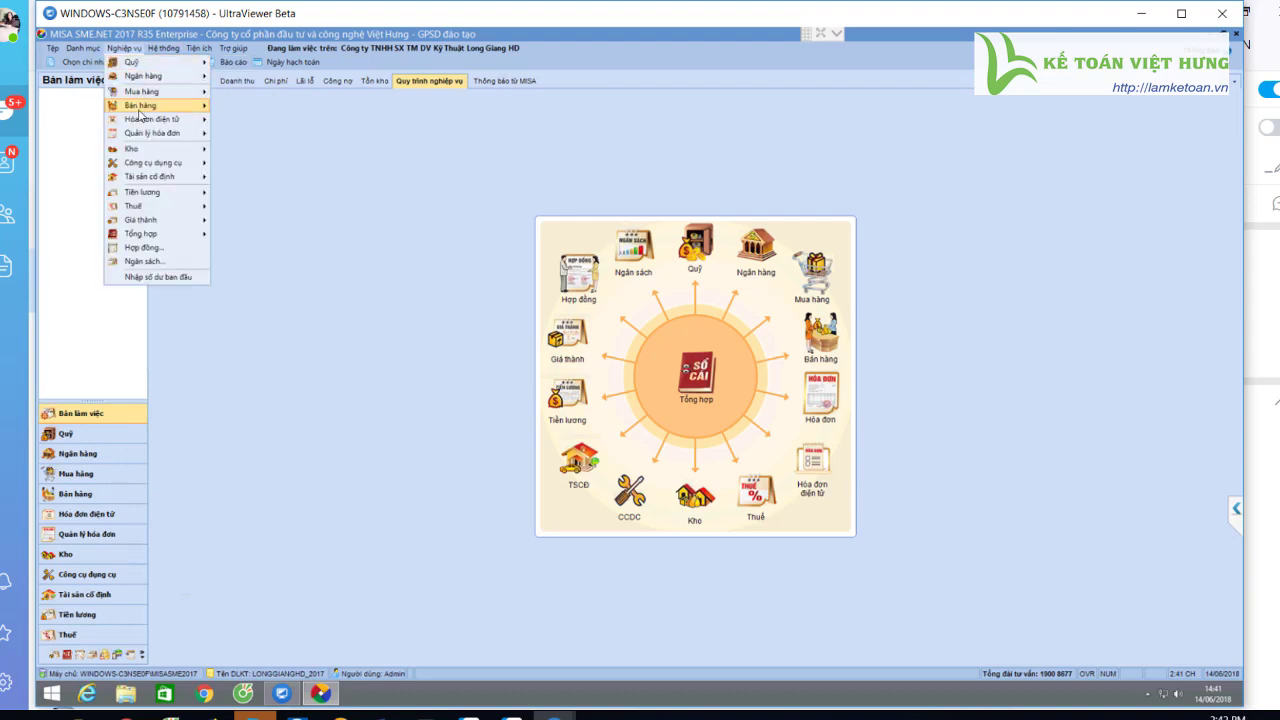
mouse_move(187, 116)
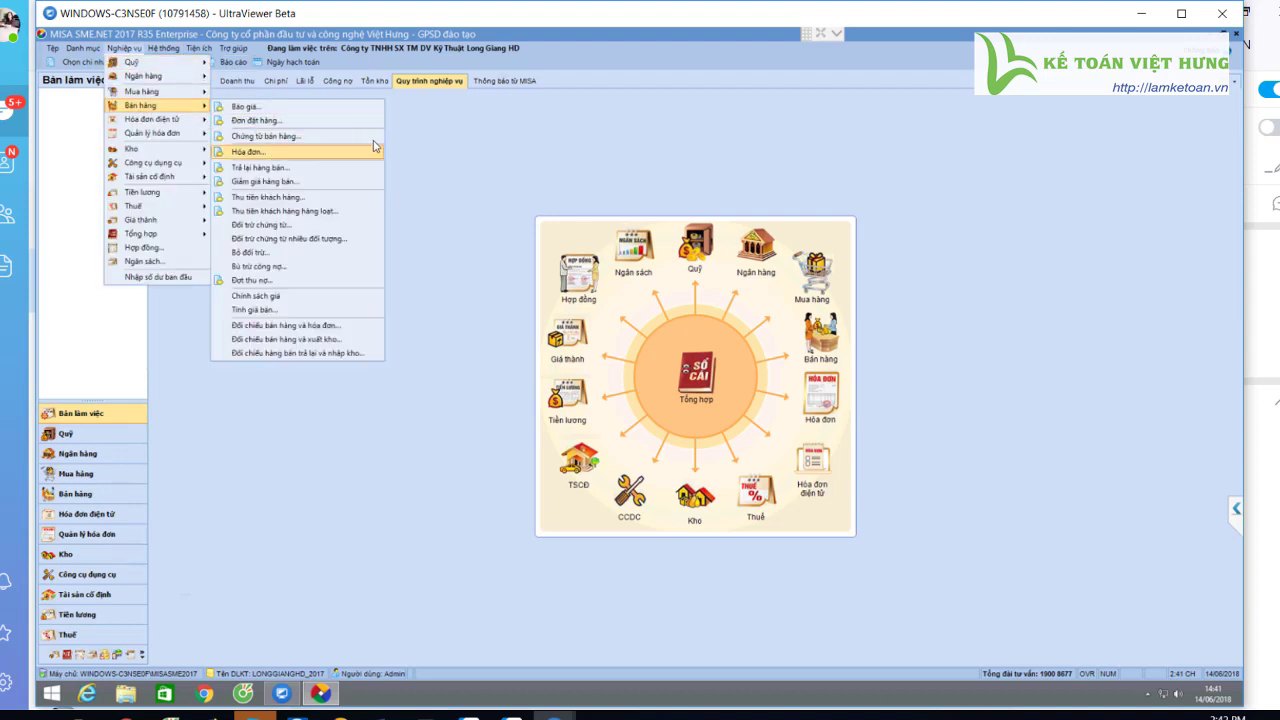
left_click(162, 48)
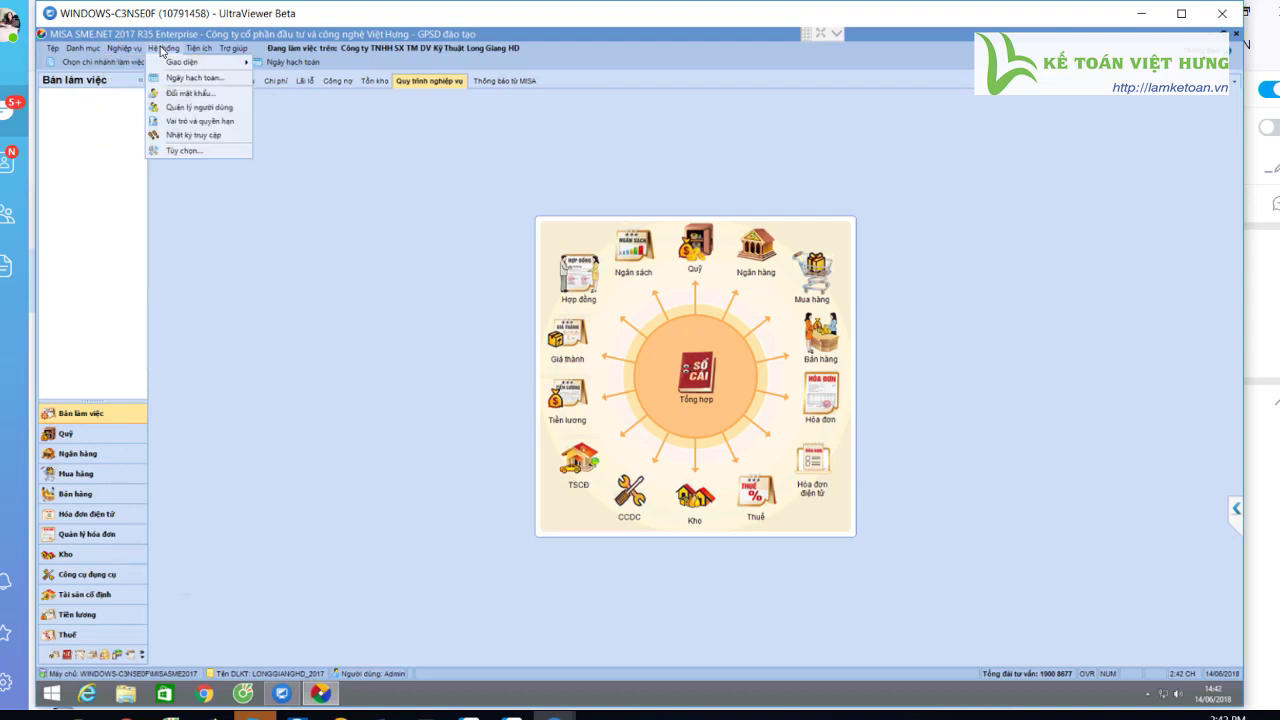
mouse_move(199, 48)
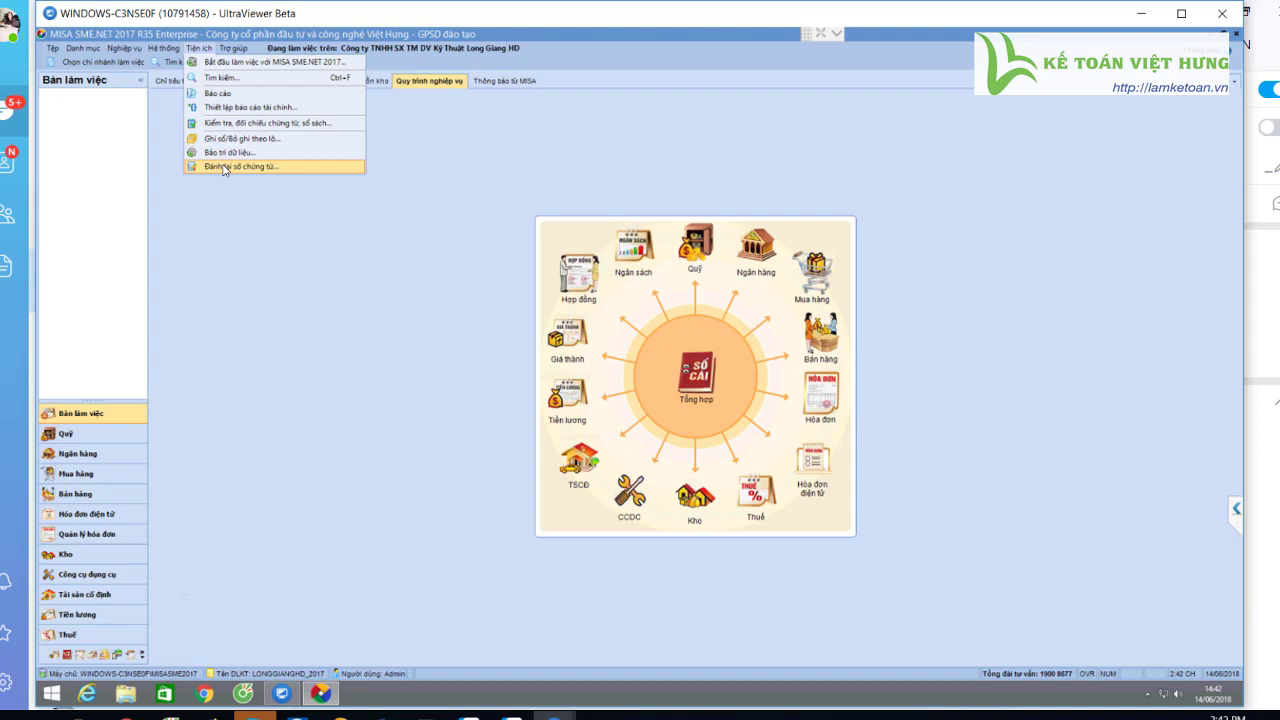
- Turn off Hạn chế tài khoản khi nhập chứng từ in the personal options
mouse_move(155, 52)
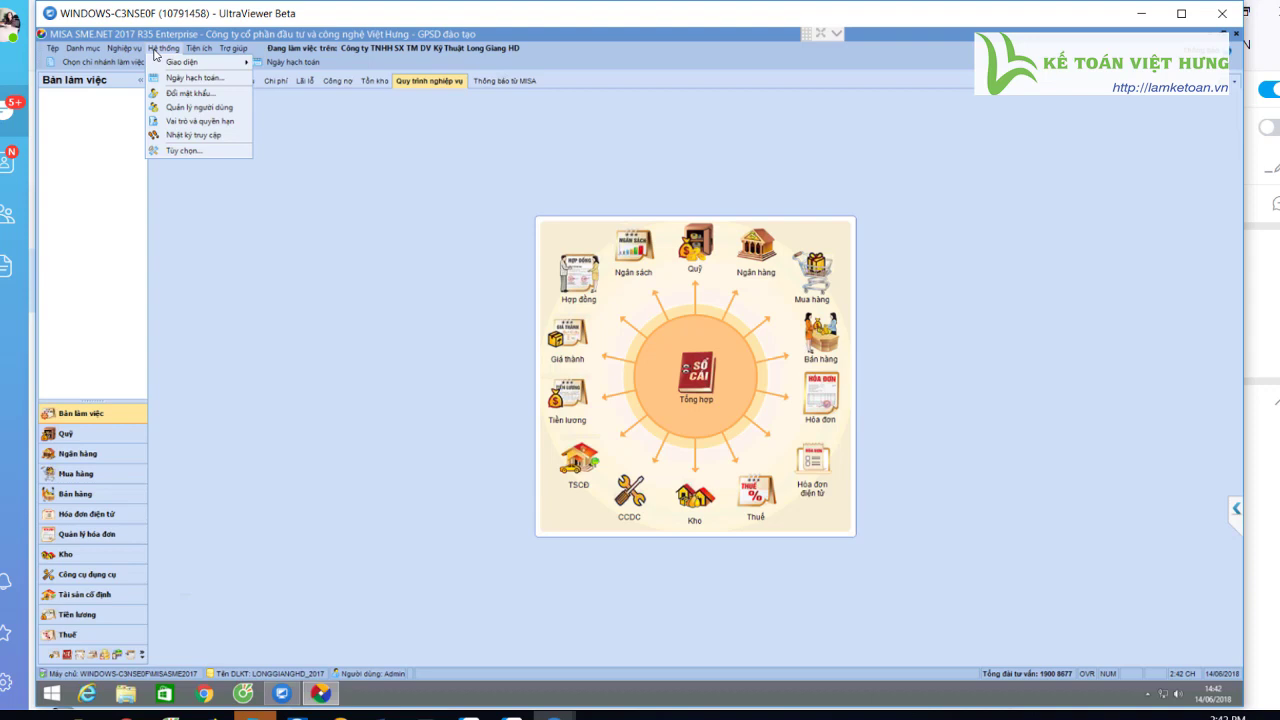
left_click(185, 152)
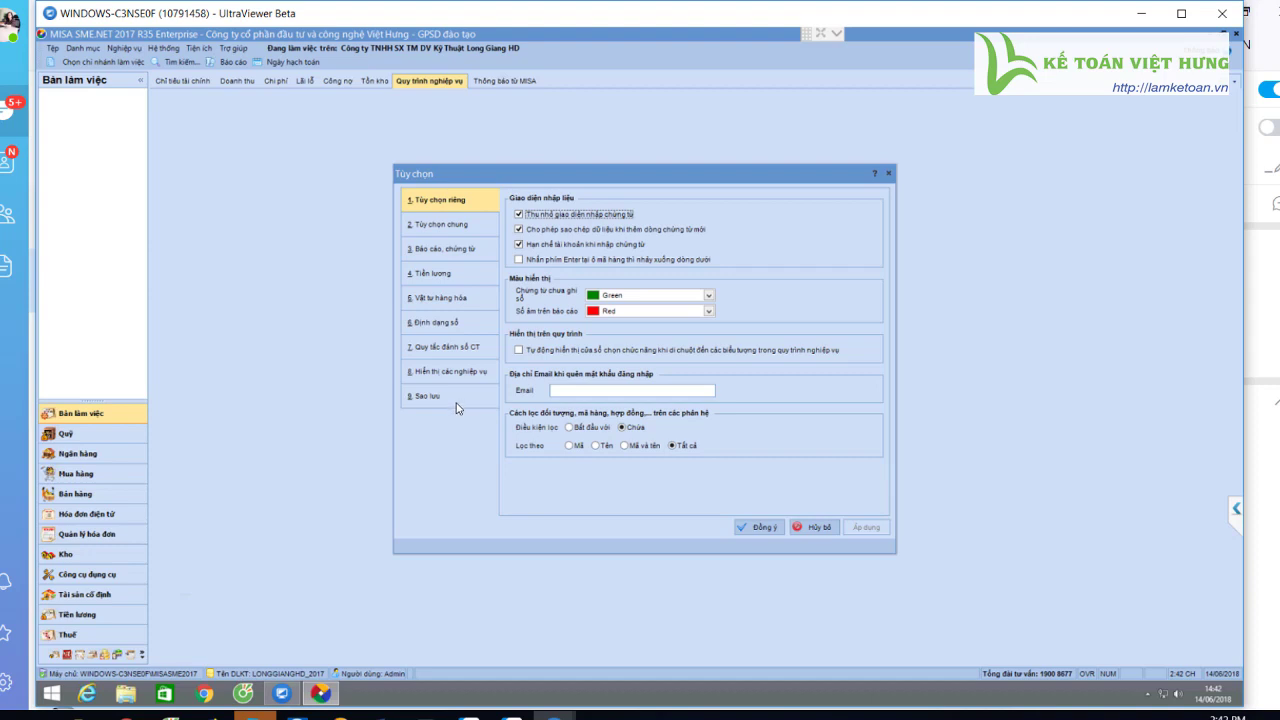
left_click(441, 206)
left_click(519, 244)
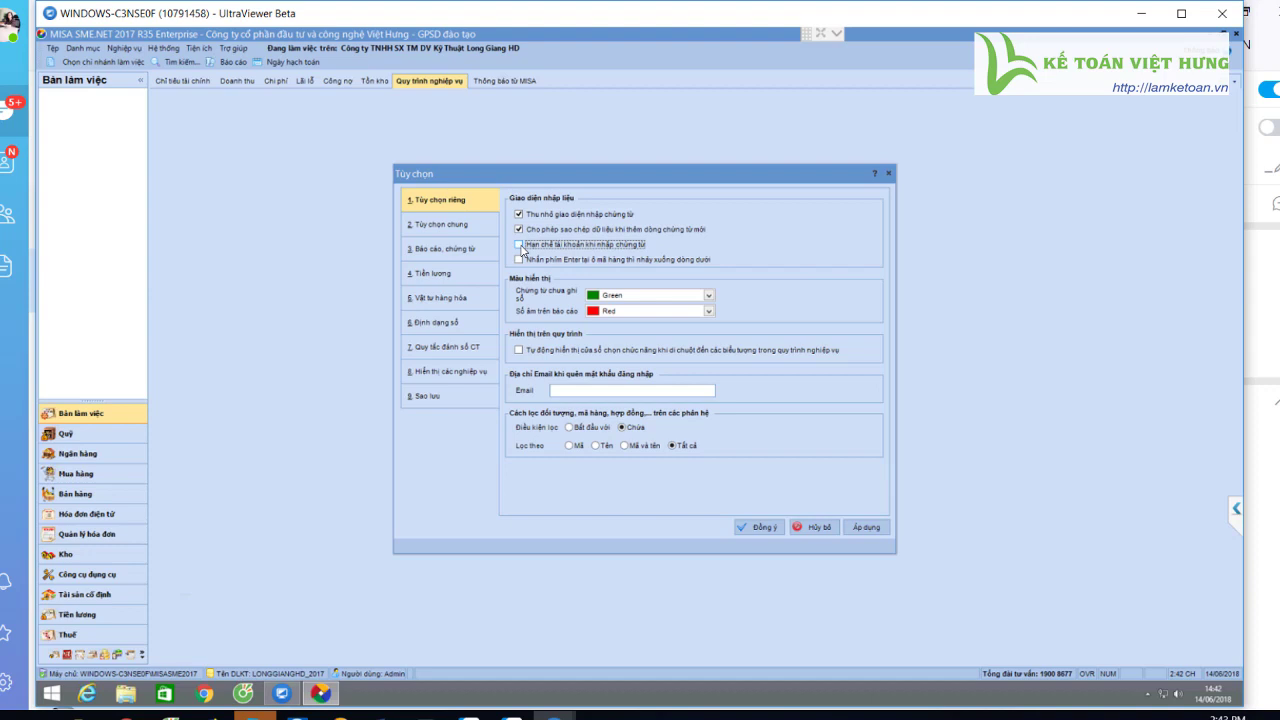
- Set the allocation method for tools and prepaid costs in the first month to Phân bổ từ ngày ghi tăng in the general options
left_click(461, 228)
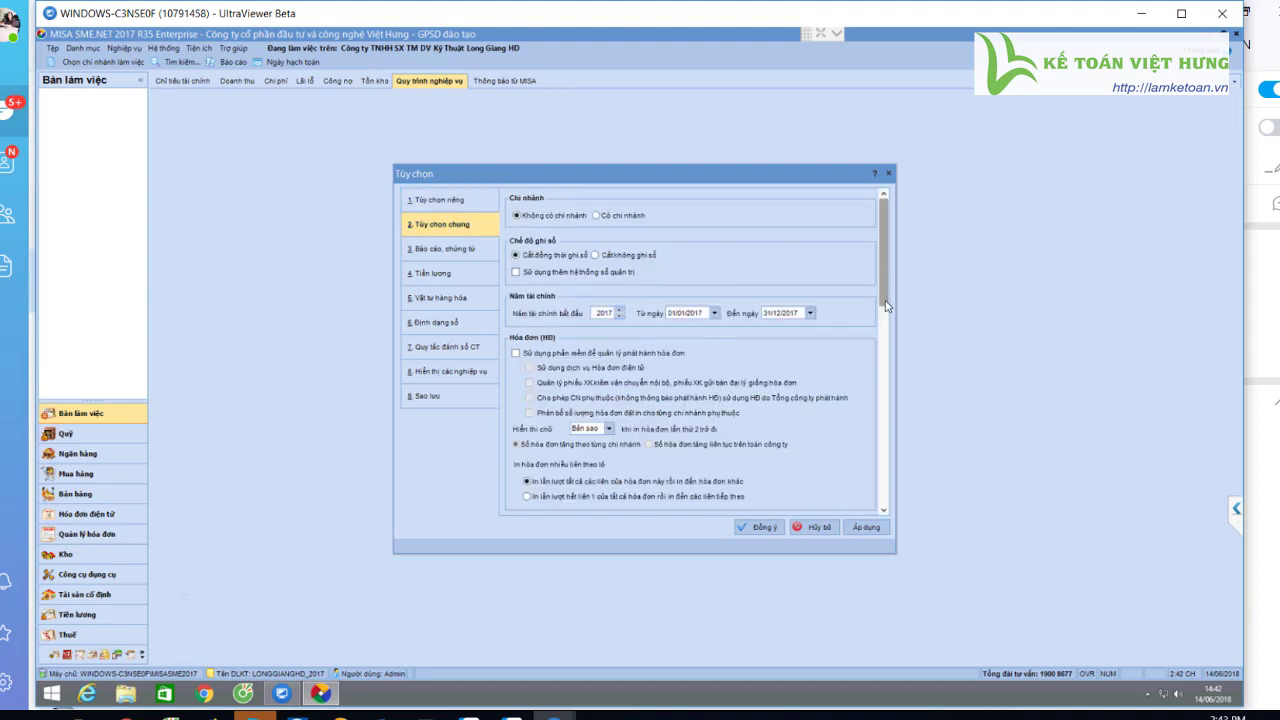
scroll(886, 450, "down", 5)
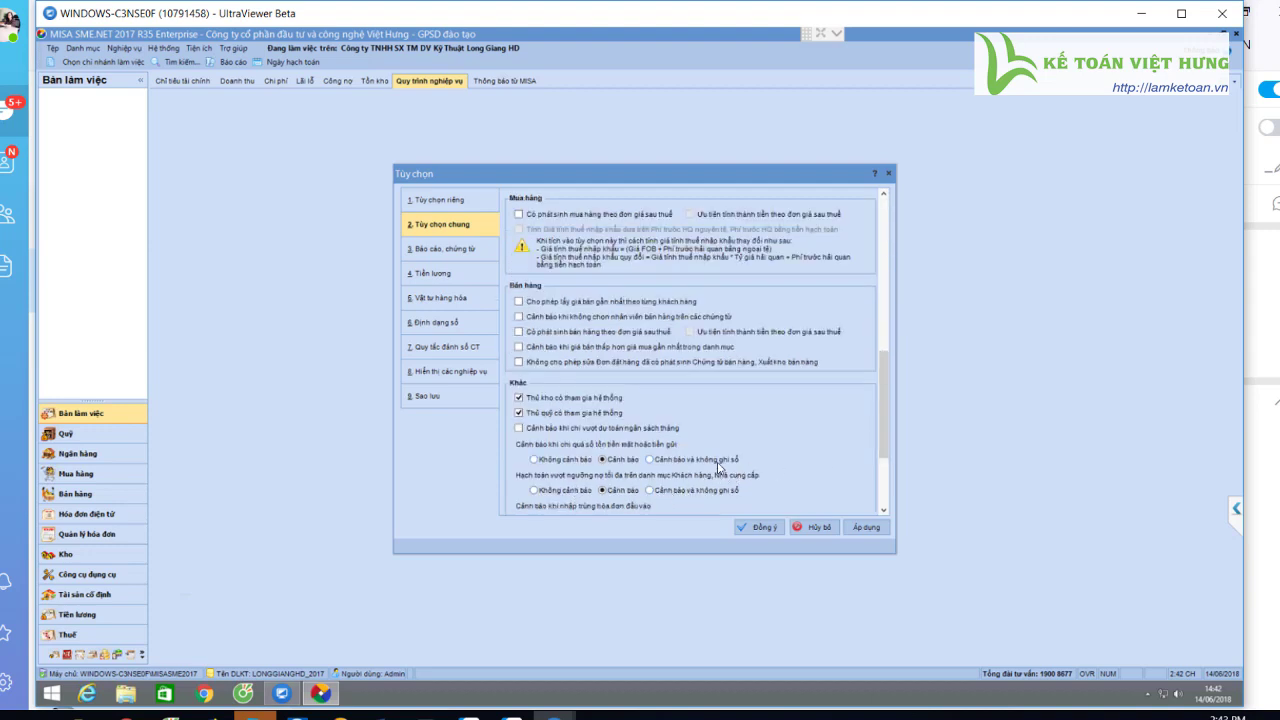
scroll(790, 478, "down", 3)
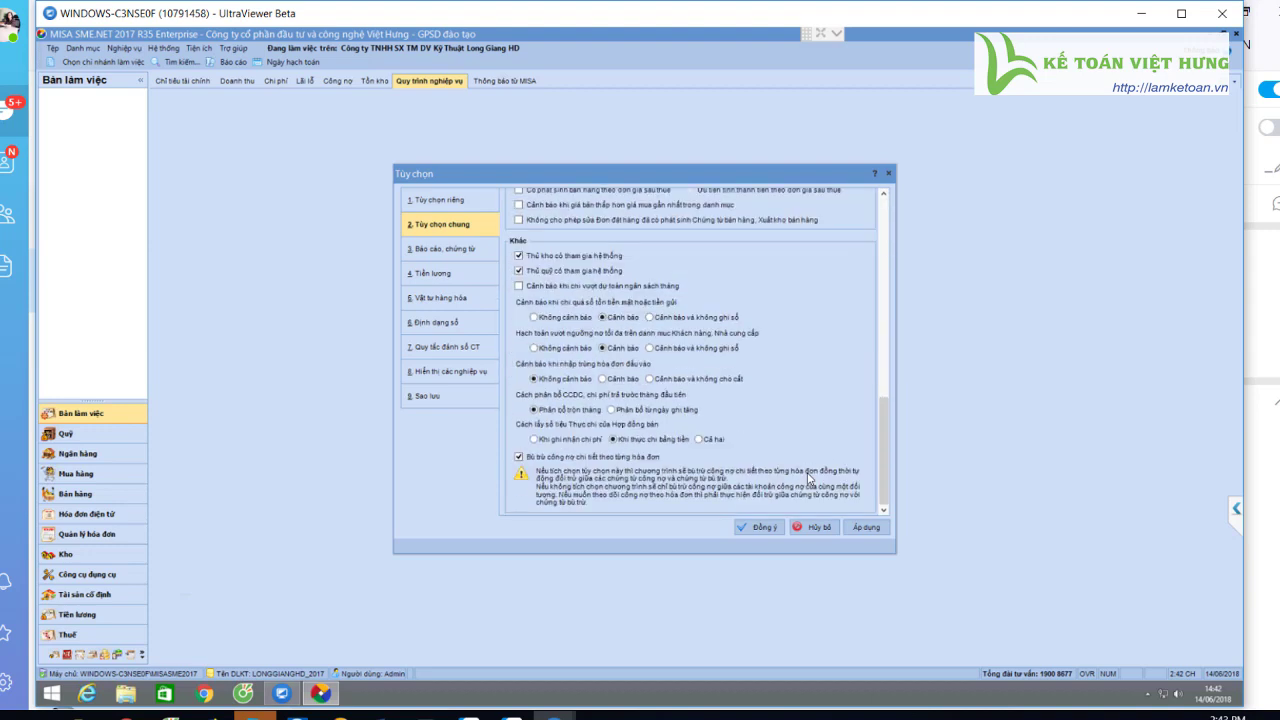
left_click(613, 411)
- Toggle Cho phép xuất quá số lượng tồn in the material and goods options
left_click(447, 334)
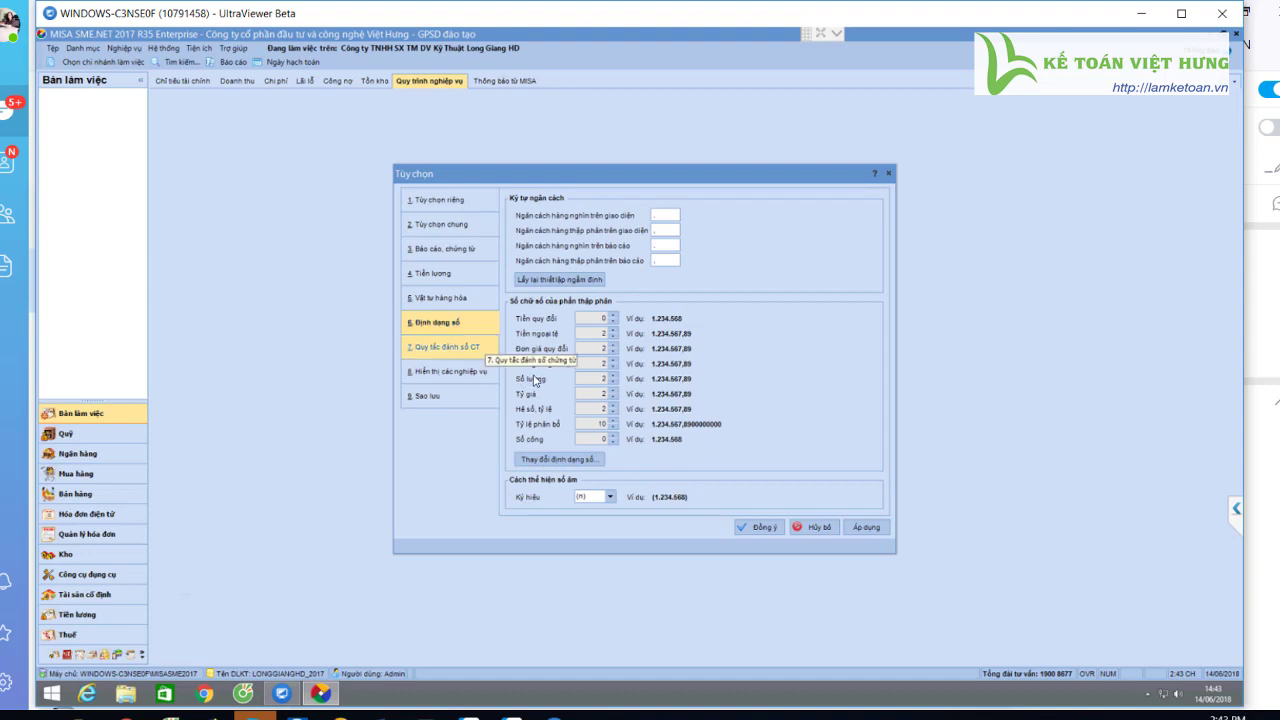
left_click(458, 299)
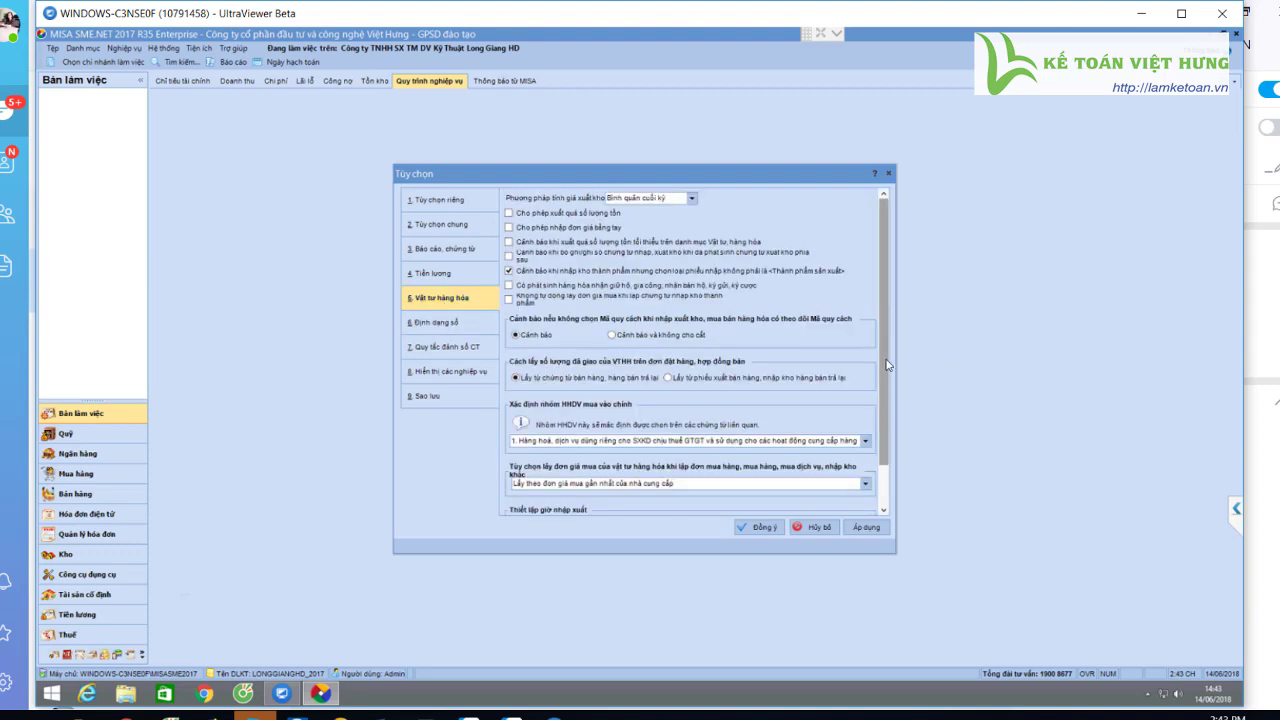
left_click(516, 215)
left_click(509, 214)
- Recheck the general and personal options and save the changed settings
left_click(442, 225)
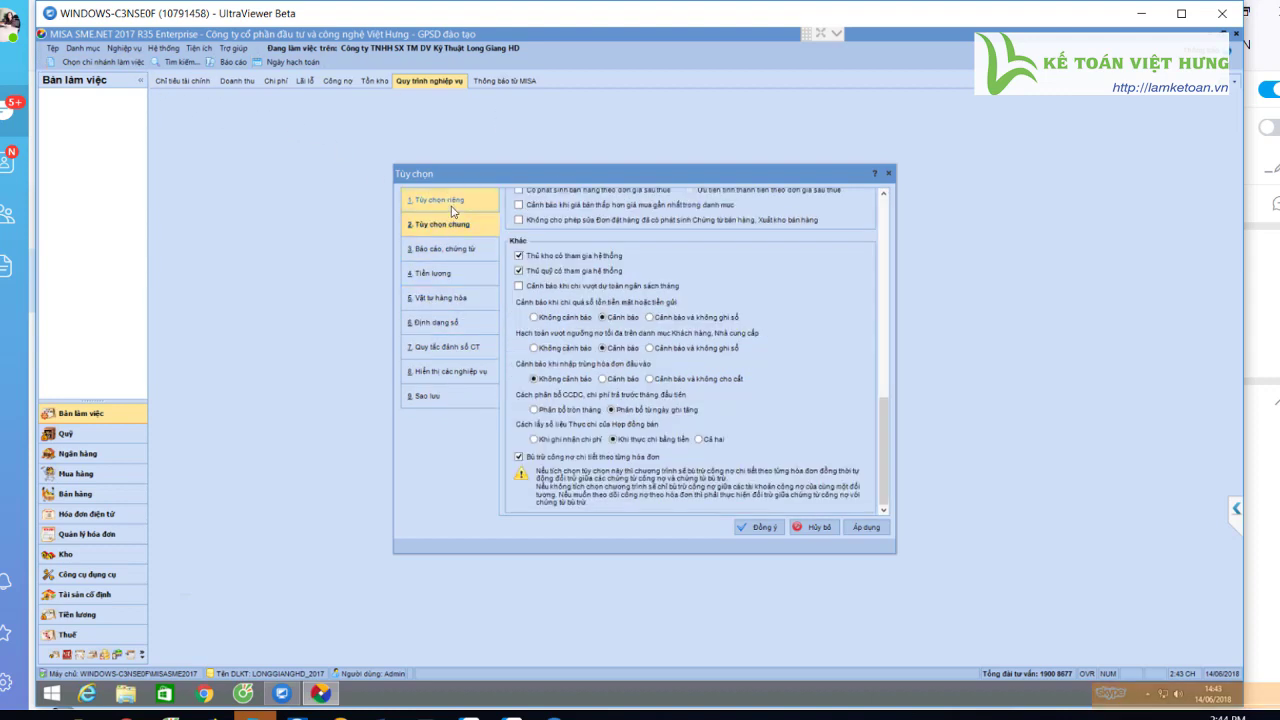
left_click(452, 211)
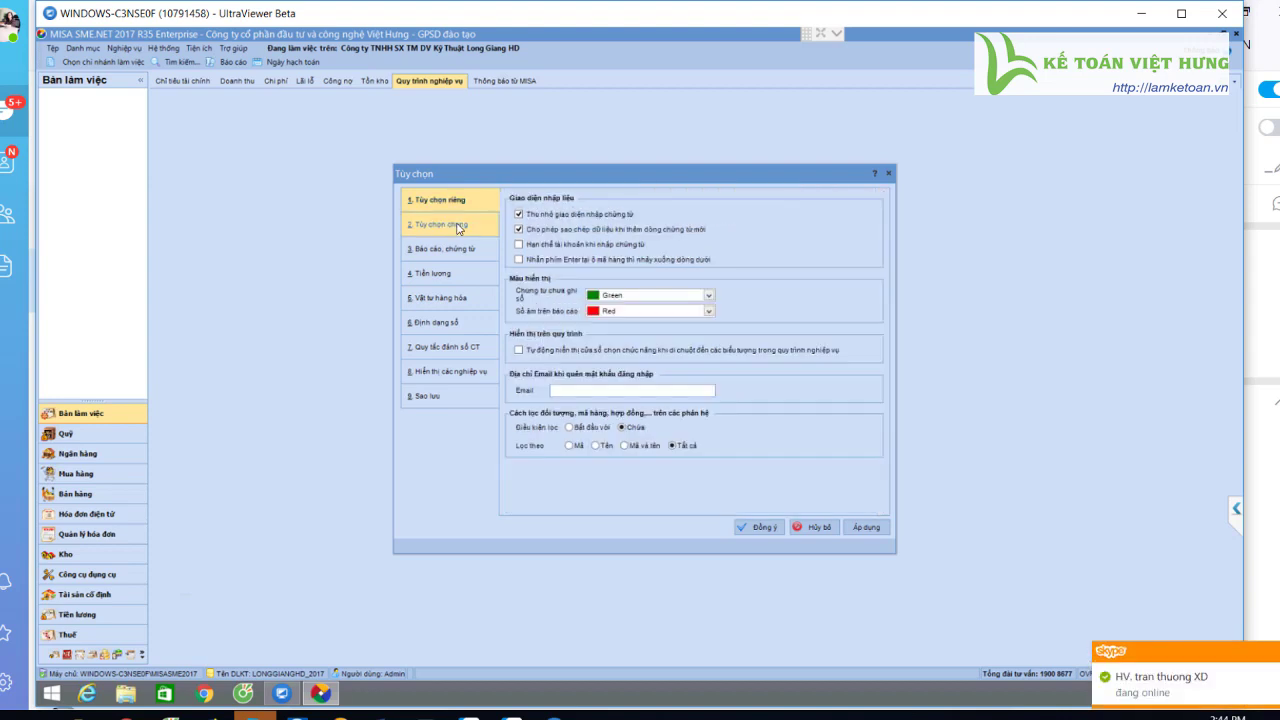
left_click(457, 228)
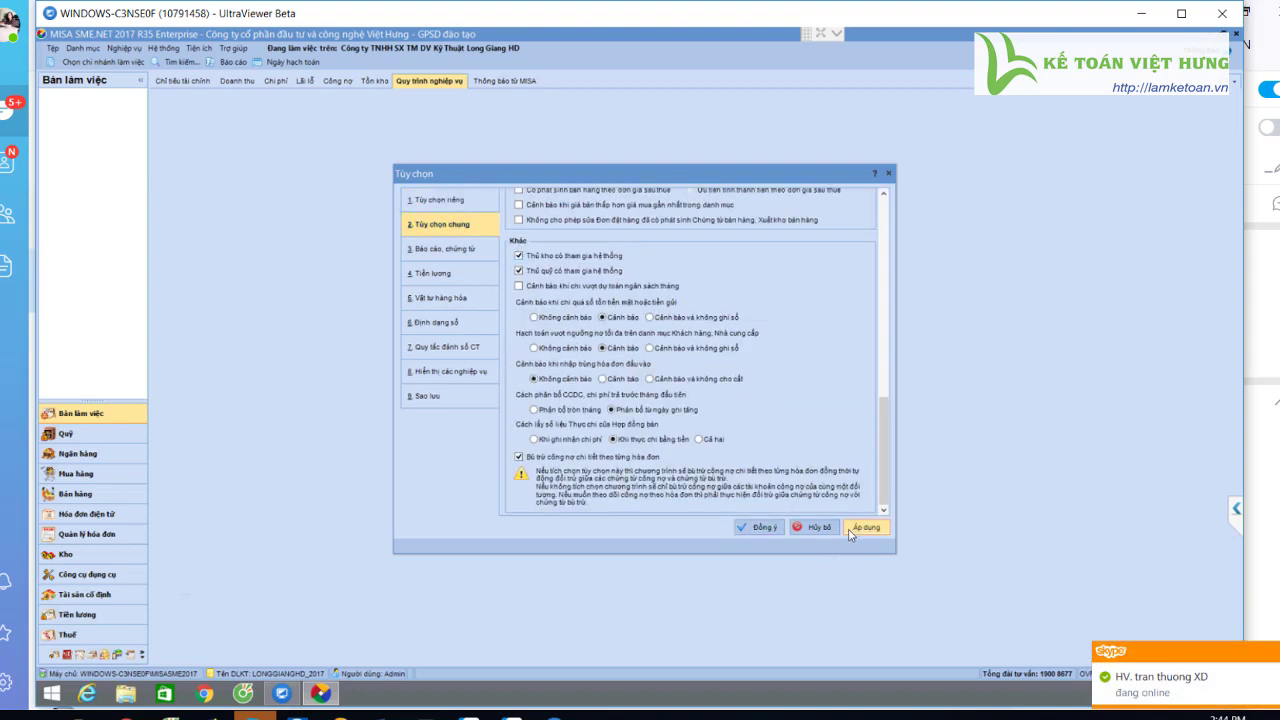
left_click(767, 530)
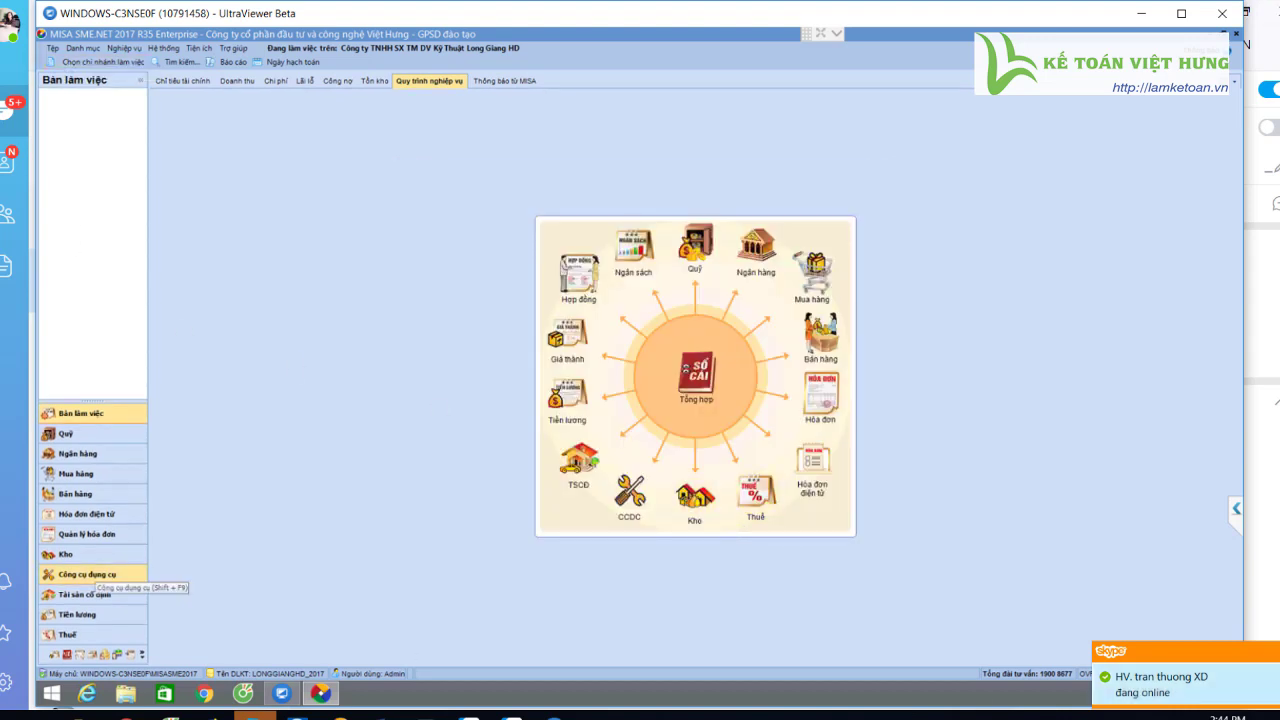
- Add the department Phòng quản lý with code PQL under the company in the Cơ cấu tổ chức catalogue and save it
left_click(83, 49)
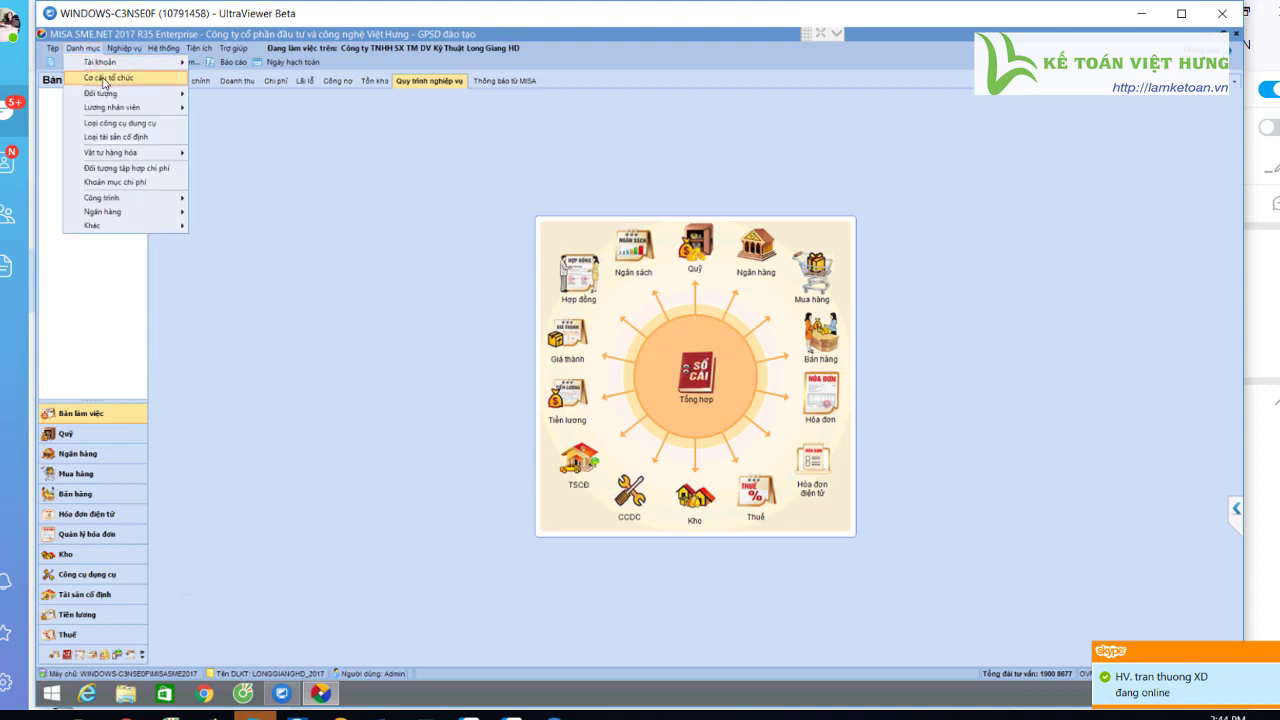
left_click(104, 80)
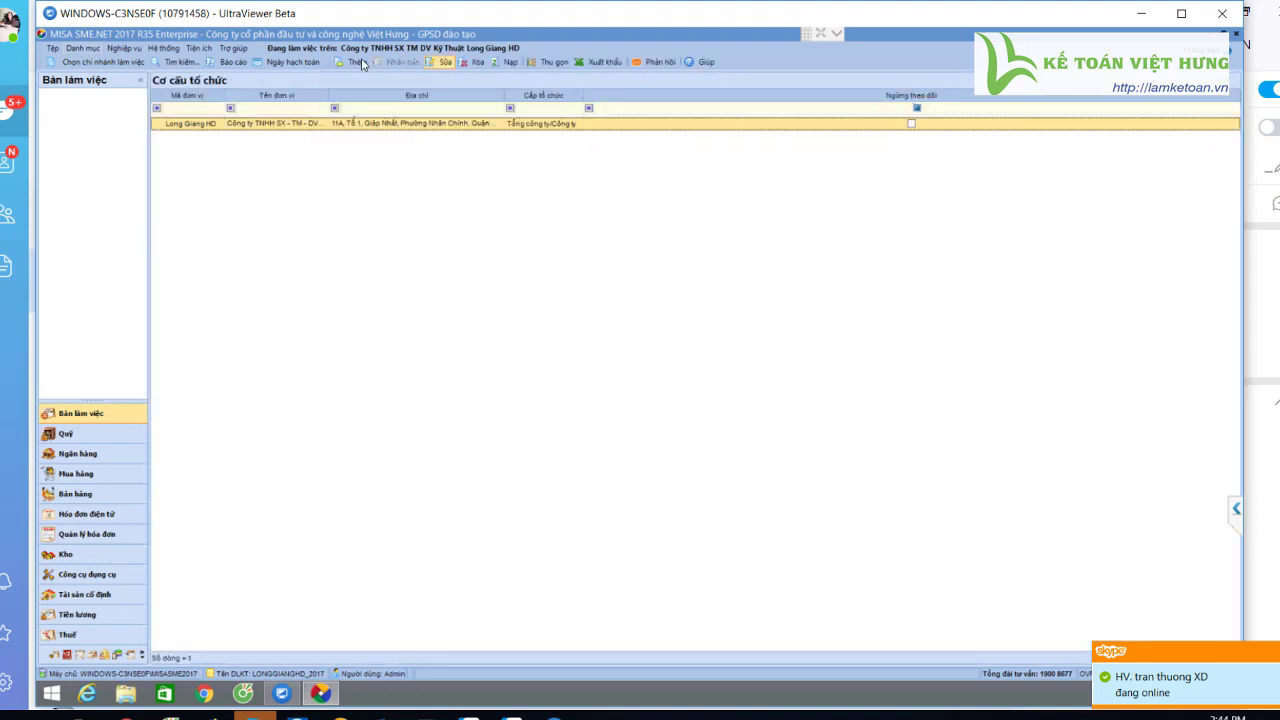
left_click(352, 62)
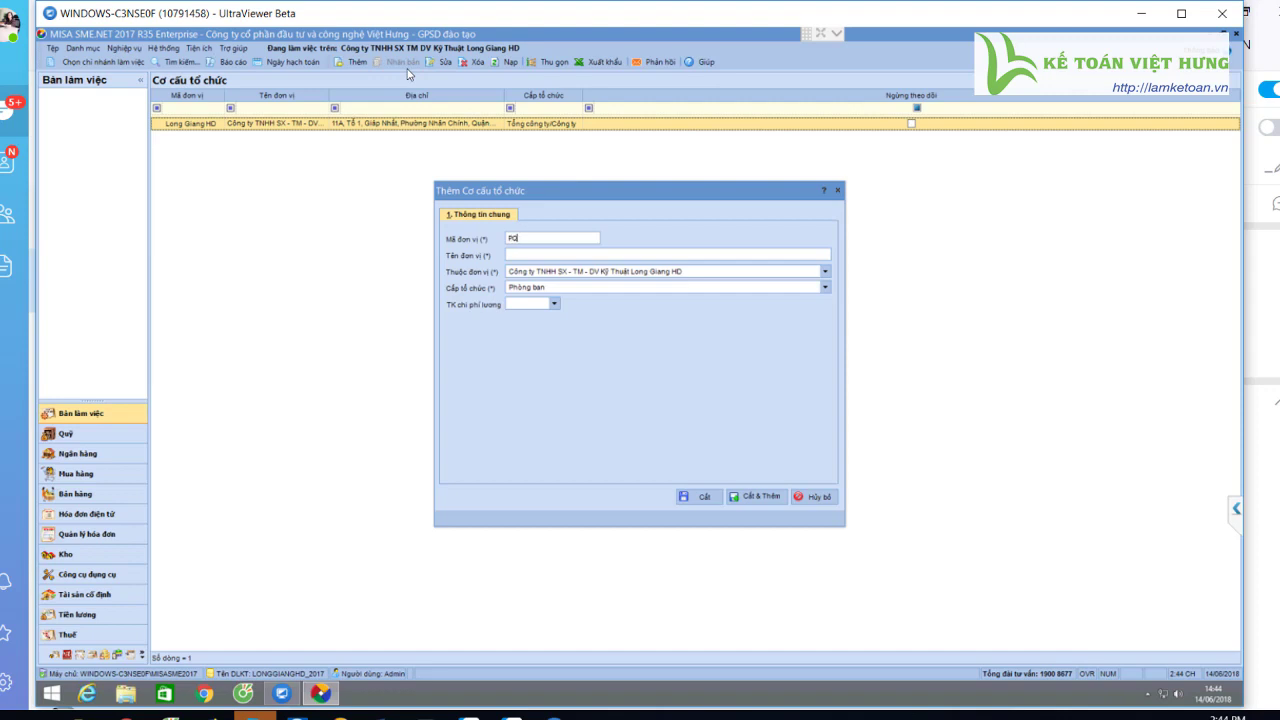
type("Phòng quản lý")
key("shift+Tab")
key("Tab")
key("Tab")
key("Tab")
left_click(759, 497)
- Add a second department, Phòng SX, with code PSX under the same company and save it
type("Phòng SX")
left_click(678, 272)
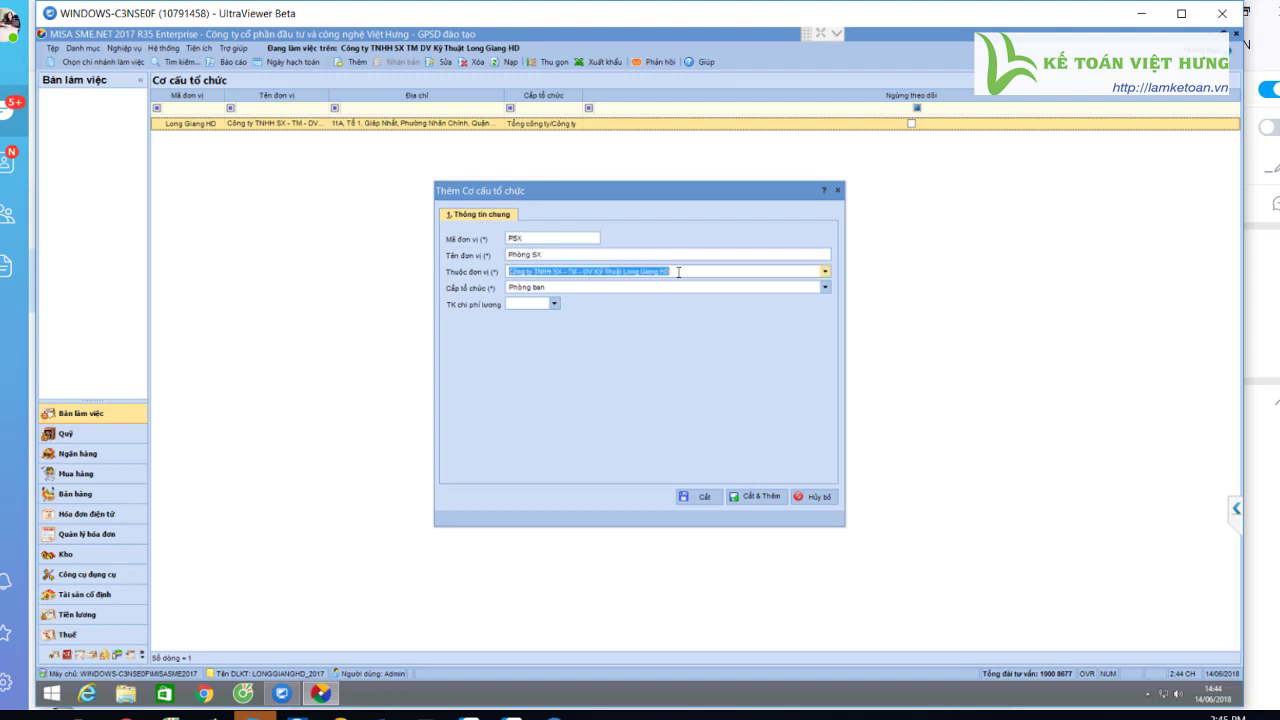
left_click(716, 496)
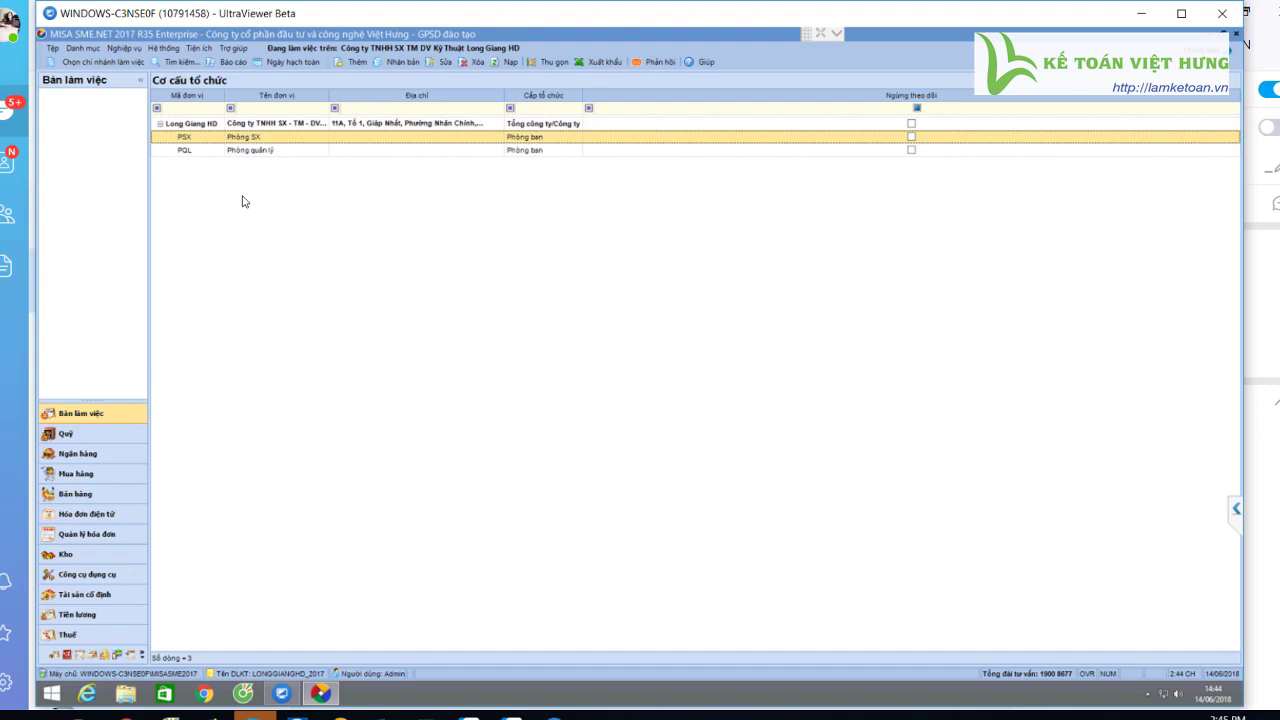
- Try entering a new employee with a code and the unit Phòng quản lý in the Nhân viên catalogue, then discard the entry
left_click(79, 49)
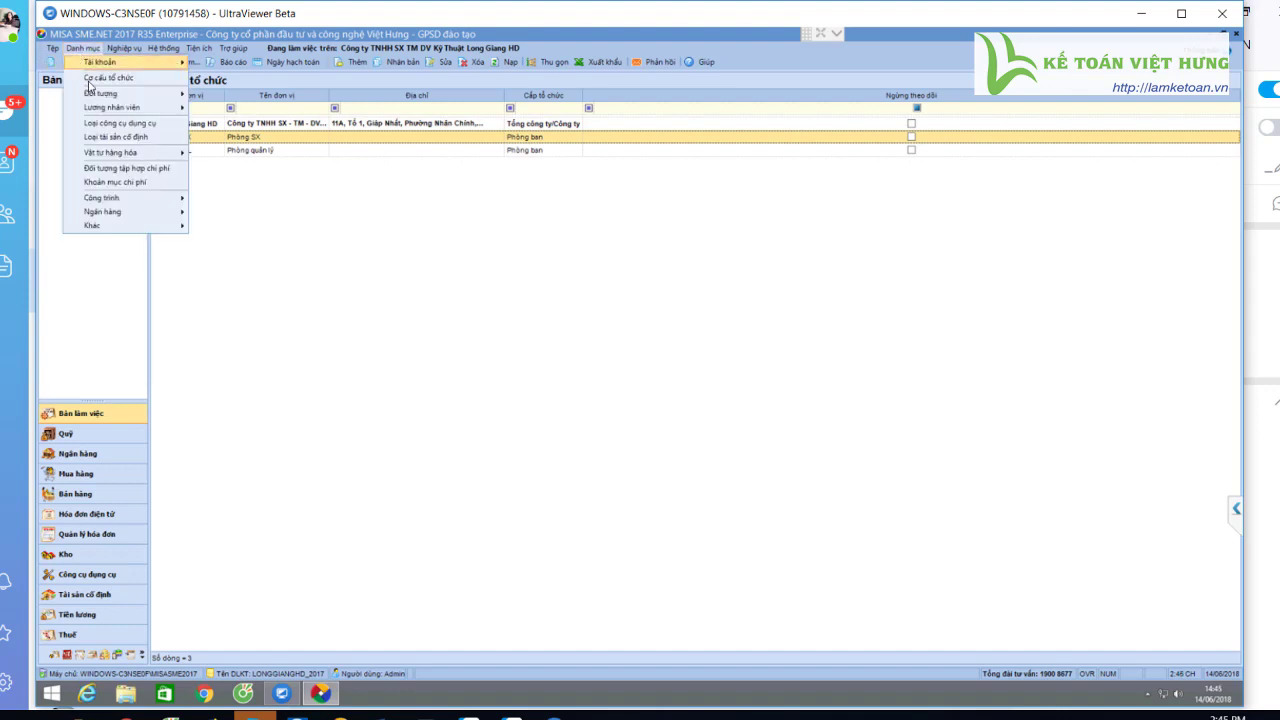
mouse_move(102, 99)
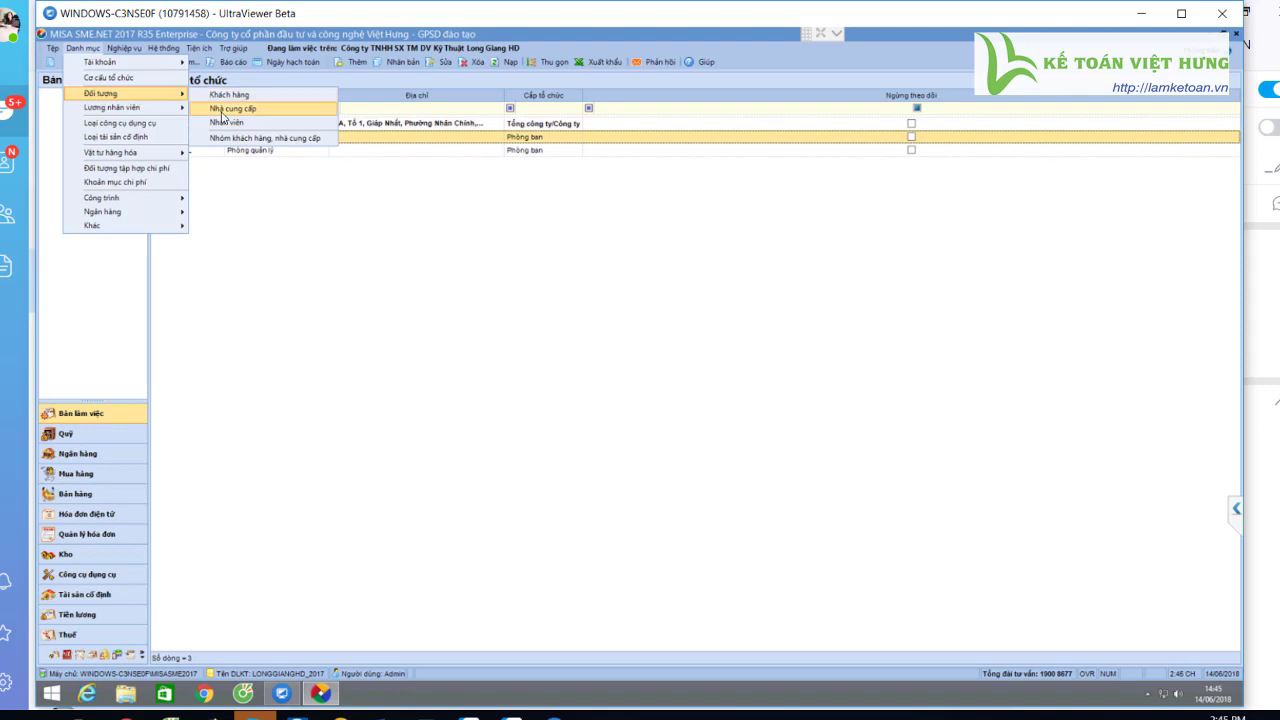
left_click(224, 123)
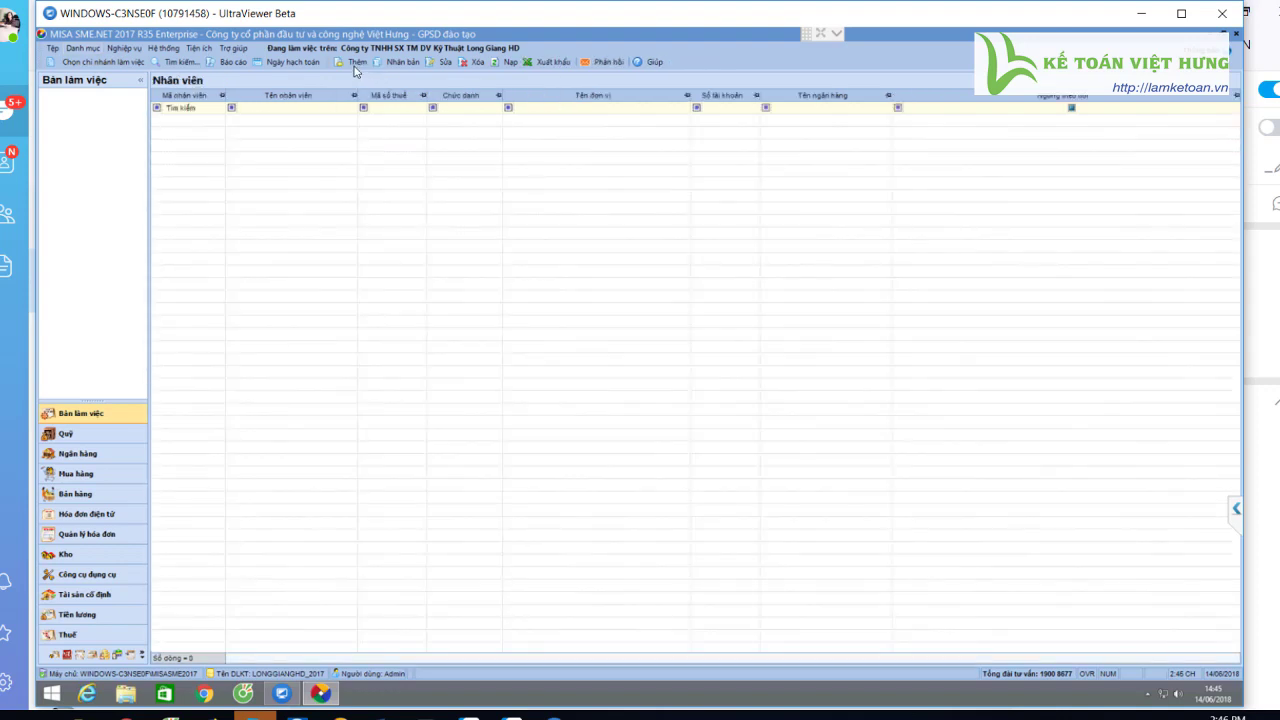
left_click(354, 65)
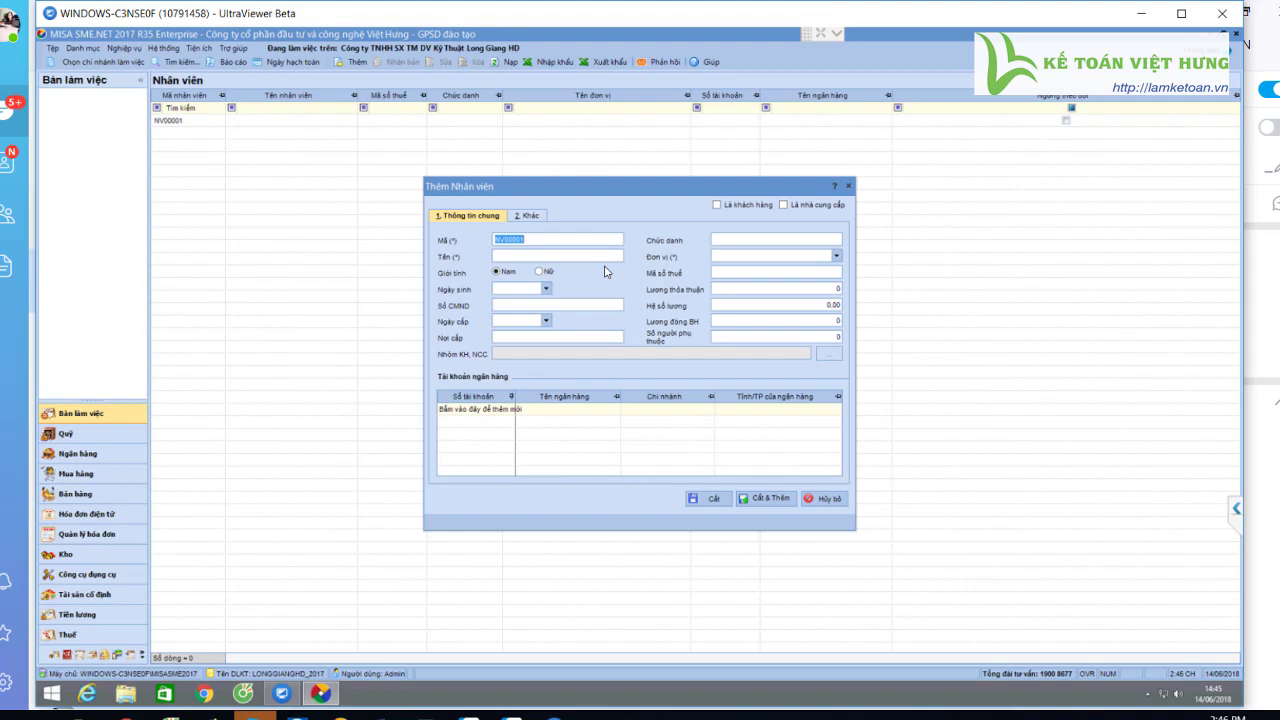
type("DUNG")
key("Tab")
left_click(836, 256)
left_click(766, 281)
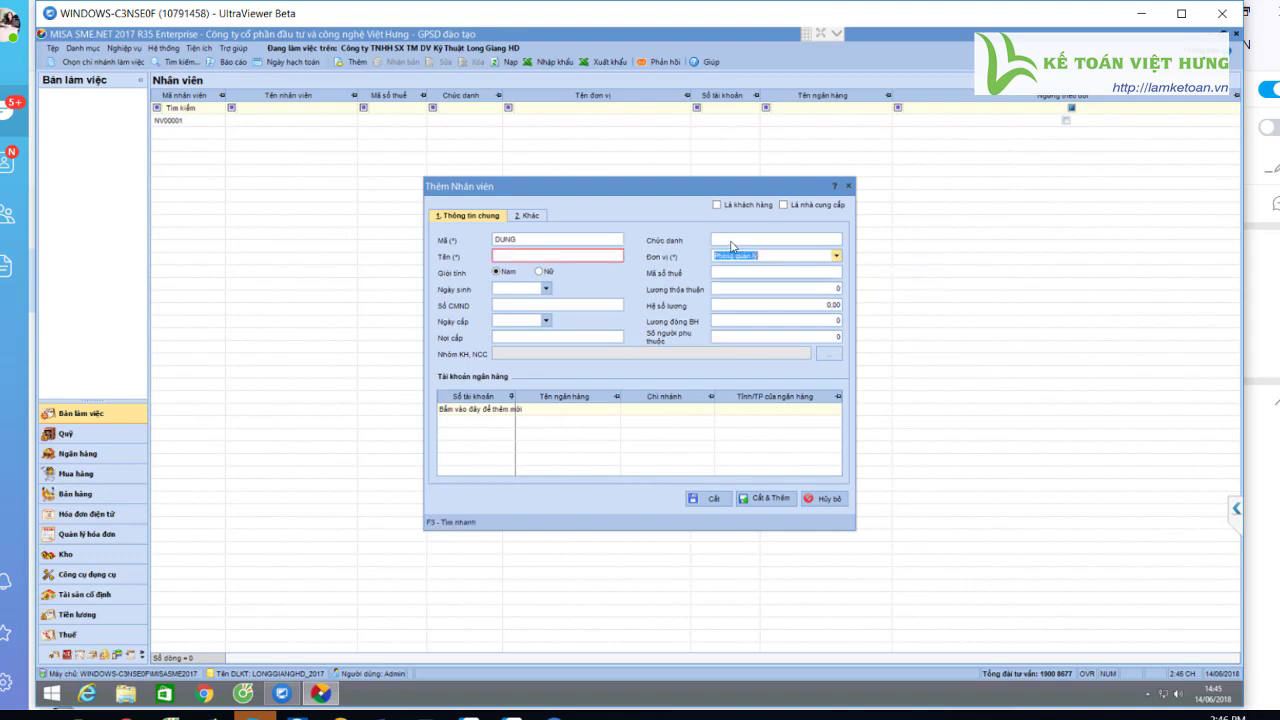
left_click(731, 241)
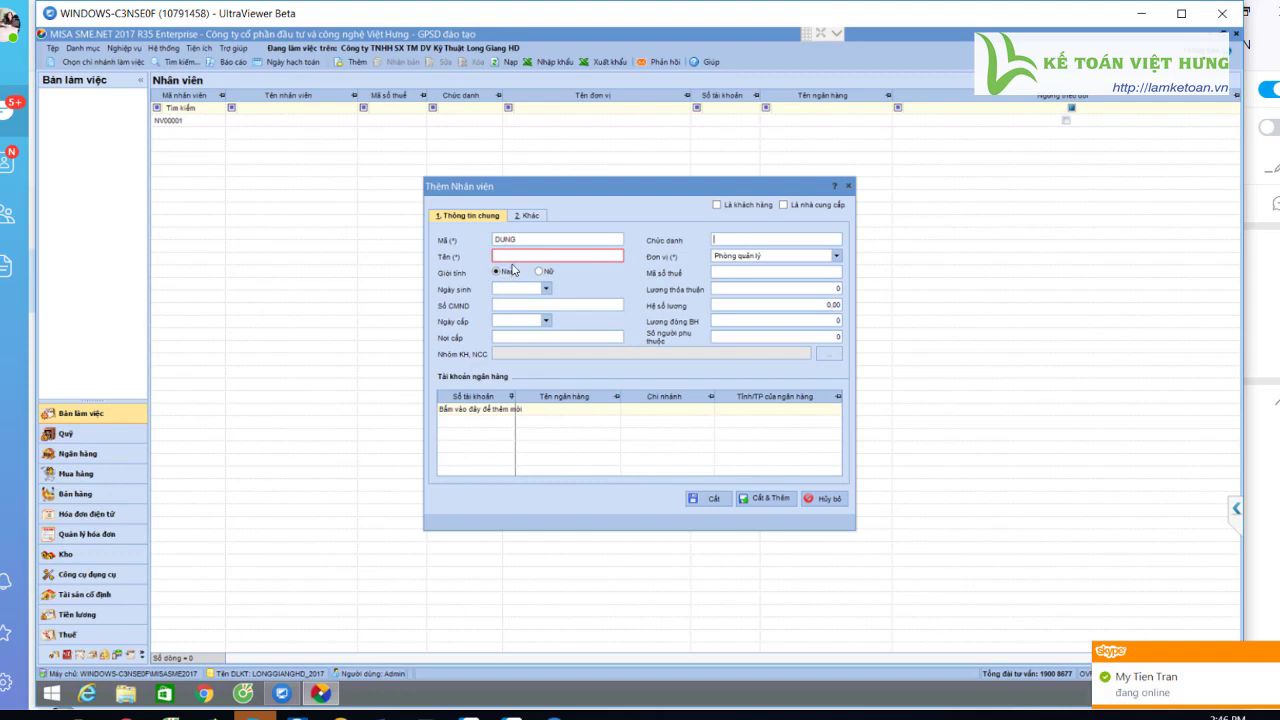
left_click(545, 254)
mouse_move(563, 265)
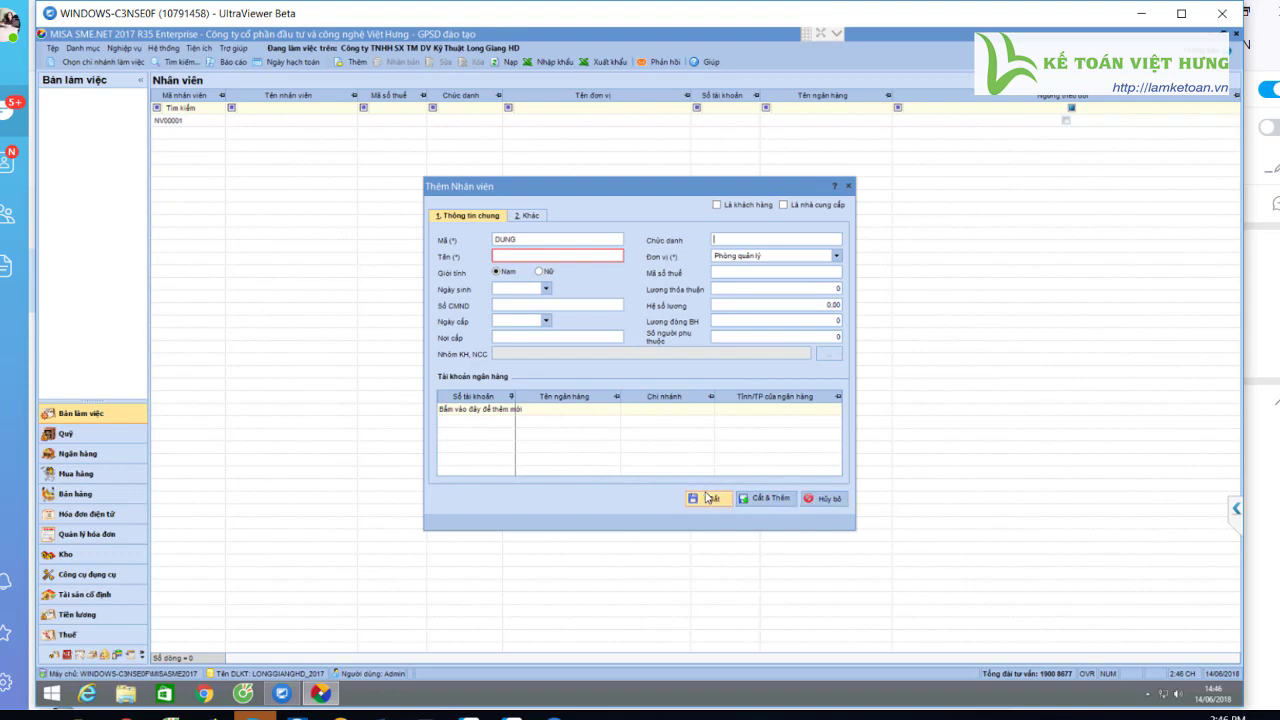
left_click(826, 498)
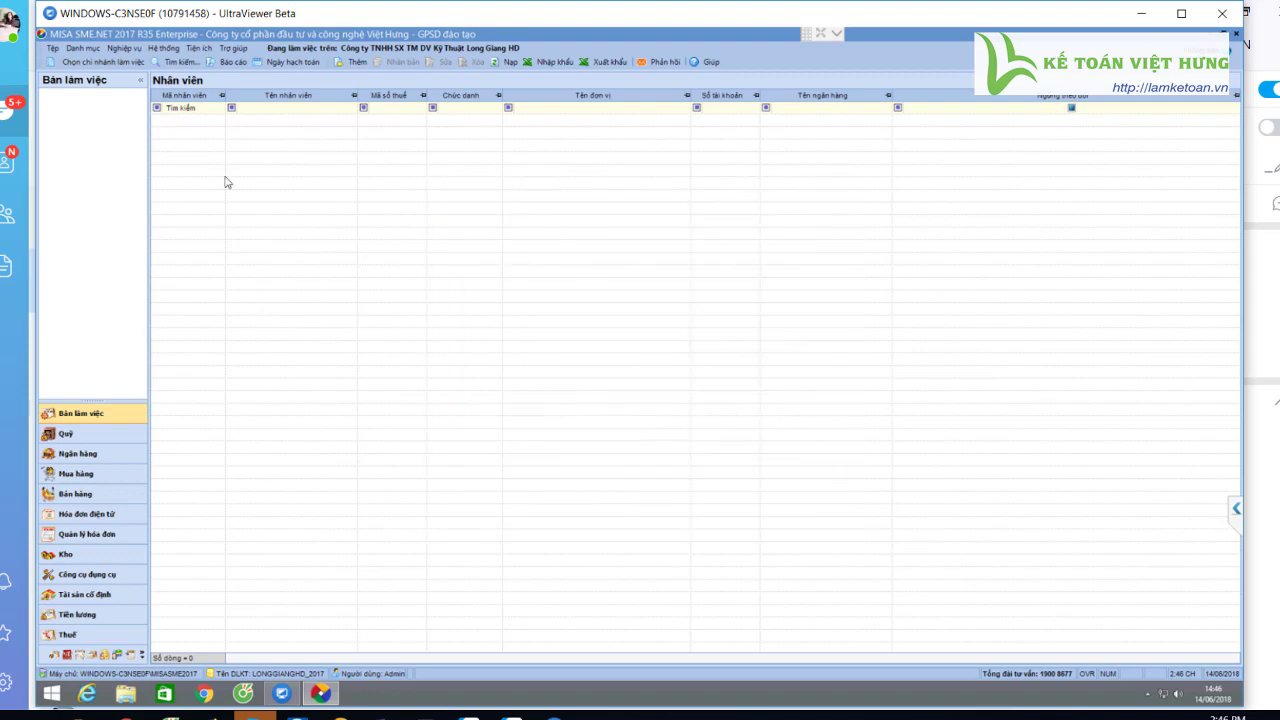
- Examine the name and tax code fields of a new customer entry in the Khách hàng catalogue and close it without saving
left_click(83, 48)
mouse_move(117, 100)
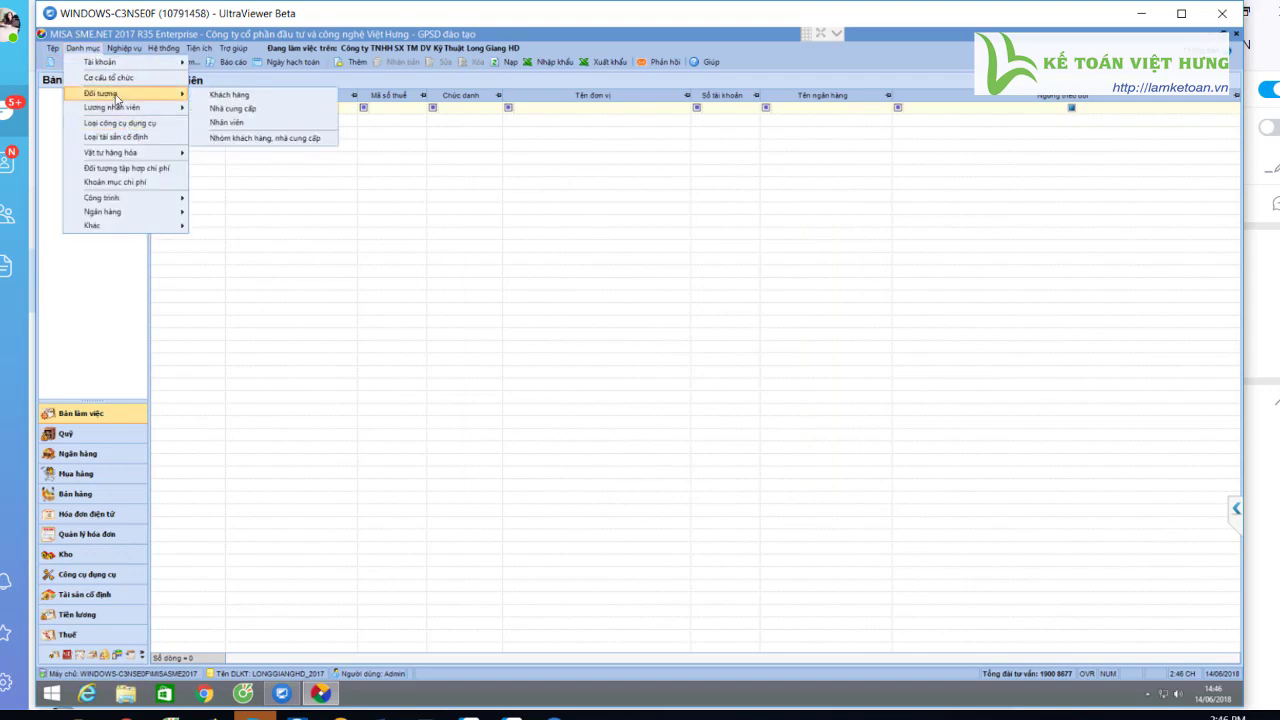
left_click(238, 95)
left_click(361, 63)
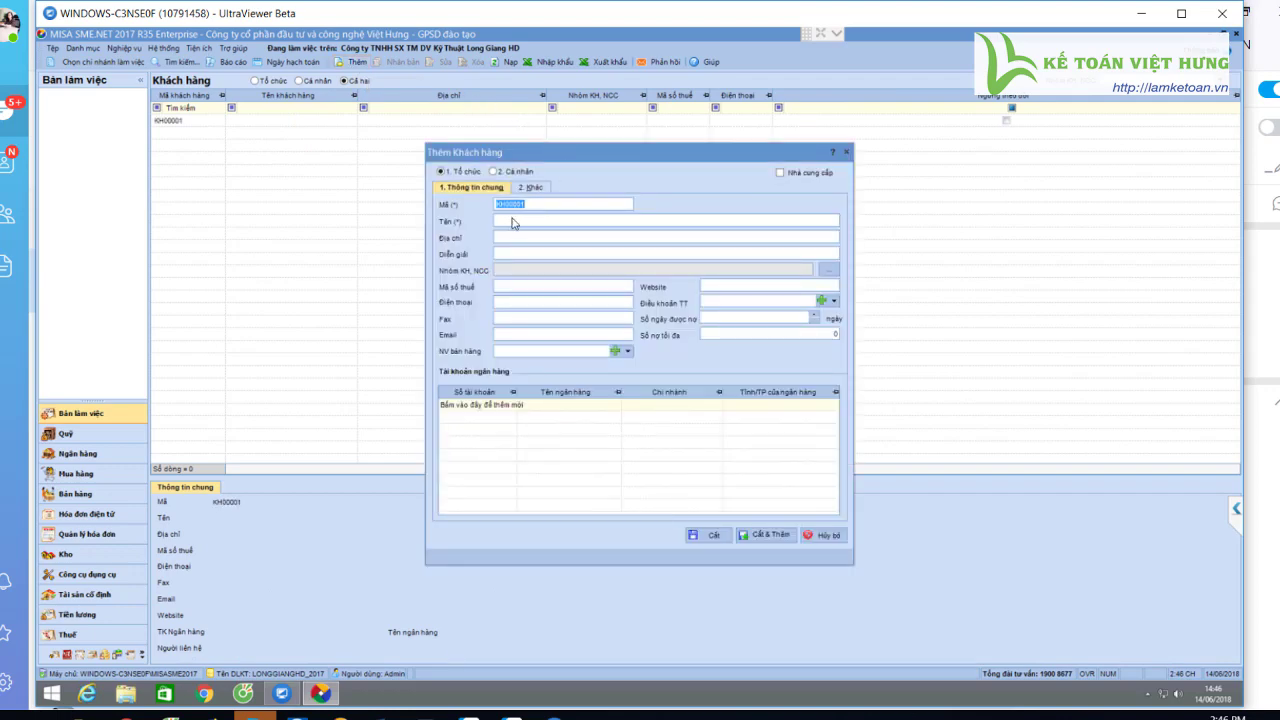
left_click(513, 220)
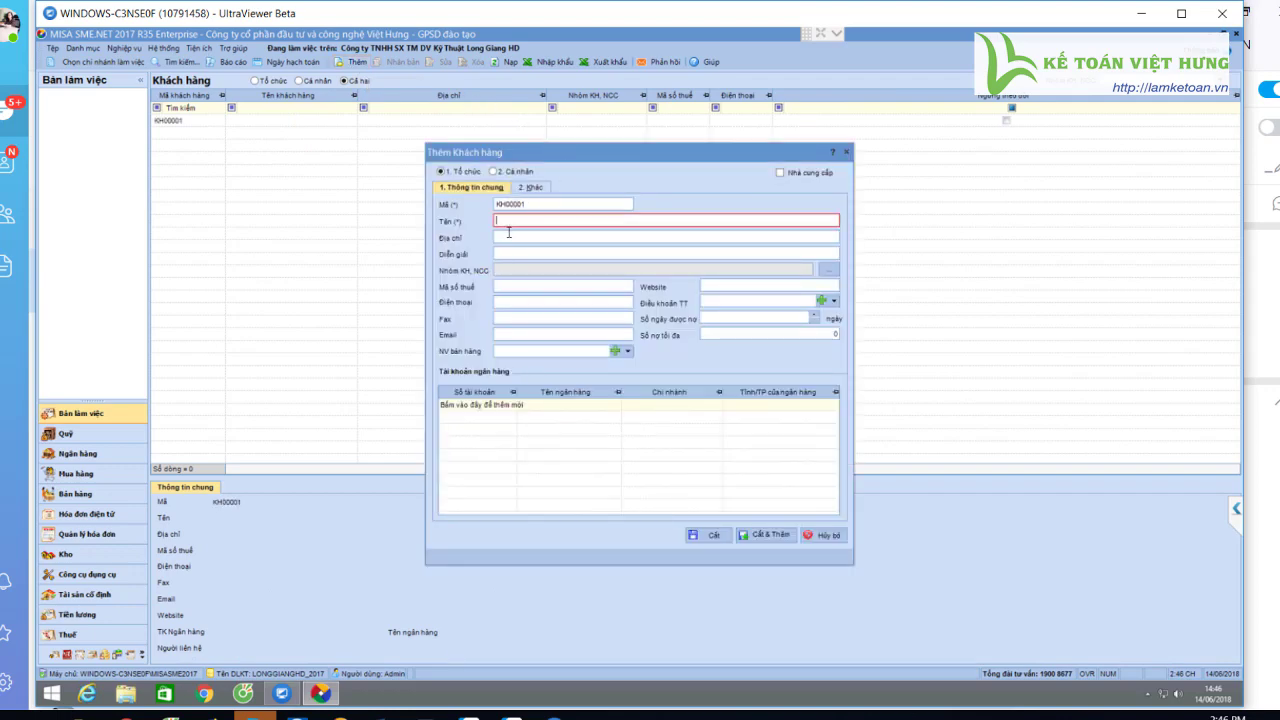
left_click(518, 287)
left_click(813, 536)
- View the Nhà cung cấp catalogue
left_click(84, 48)
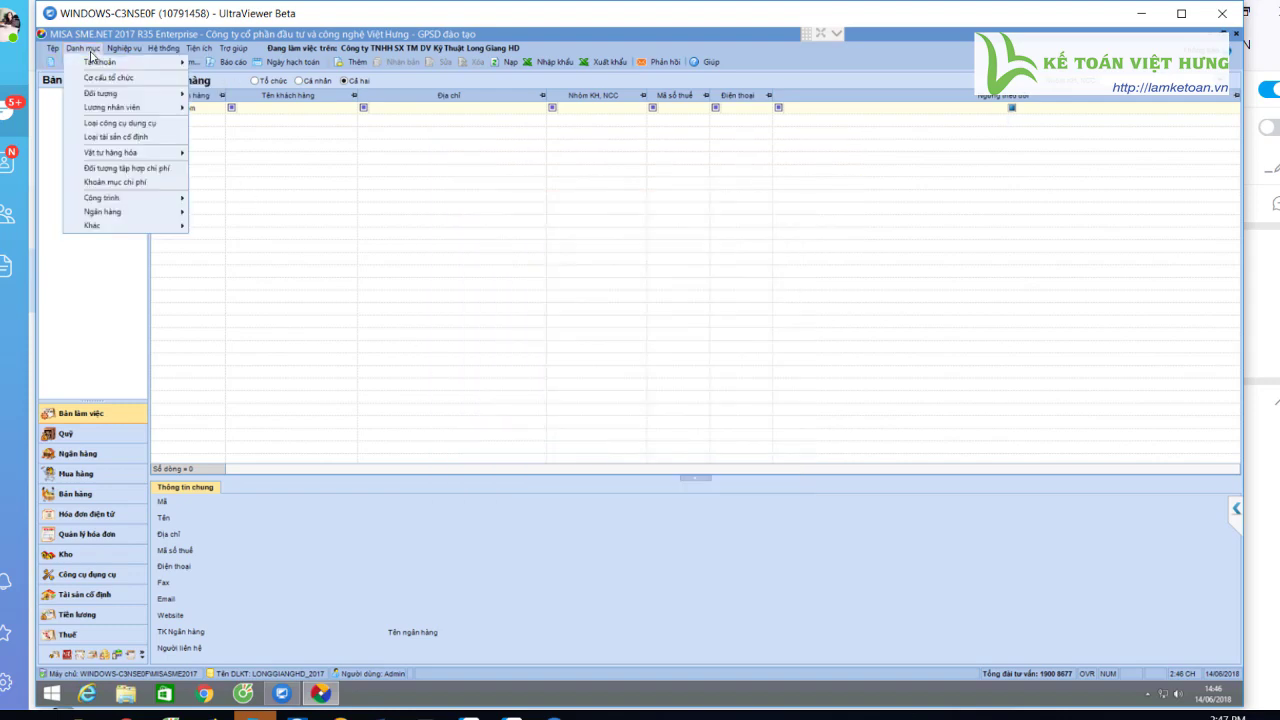
mouse_move(100, 93)
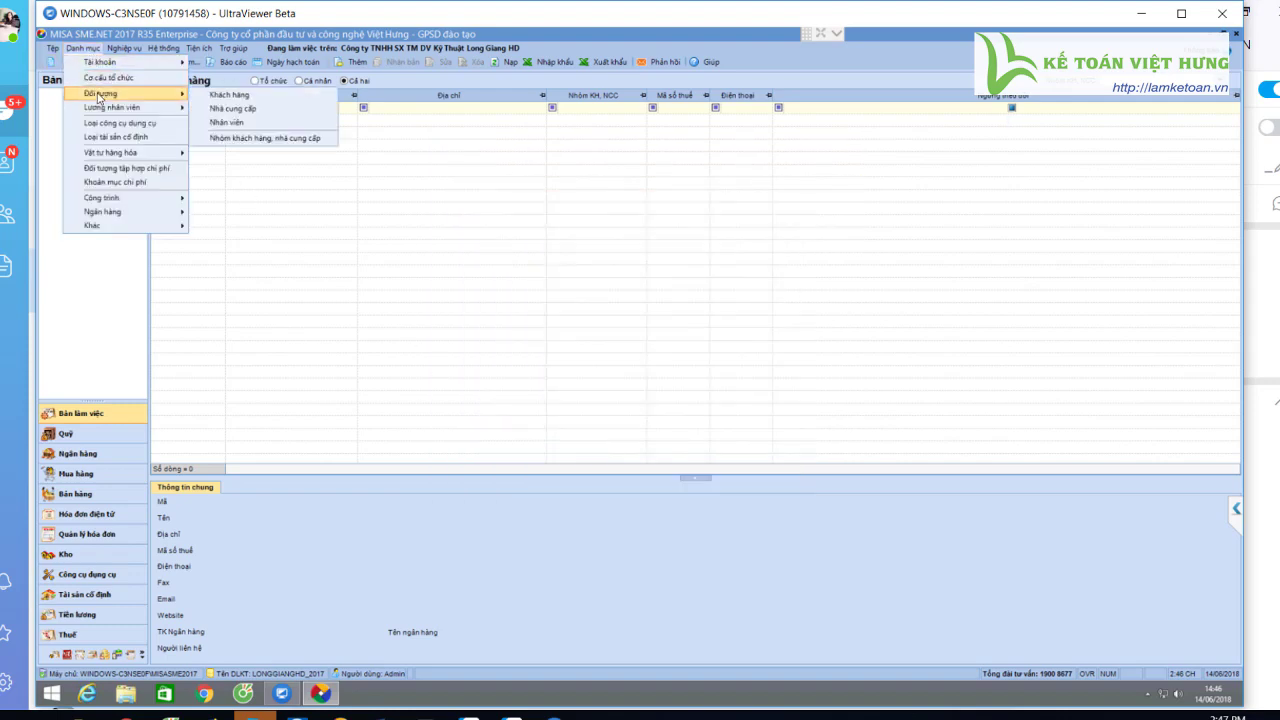
left_click(239, 110)
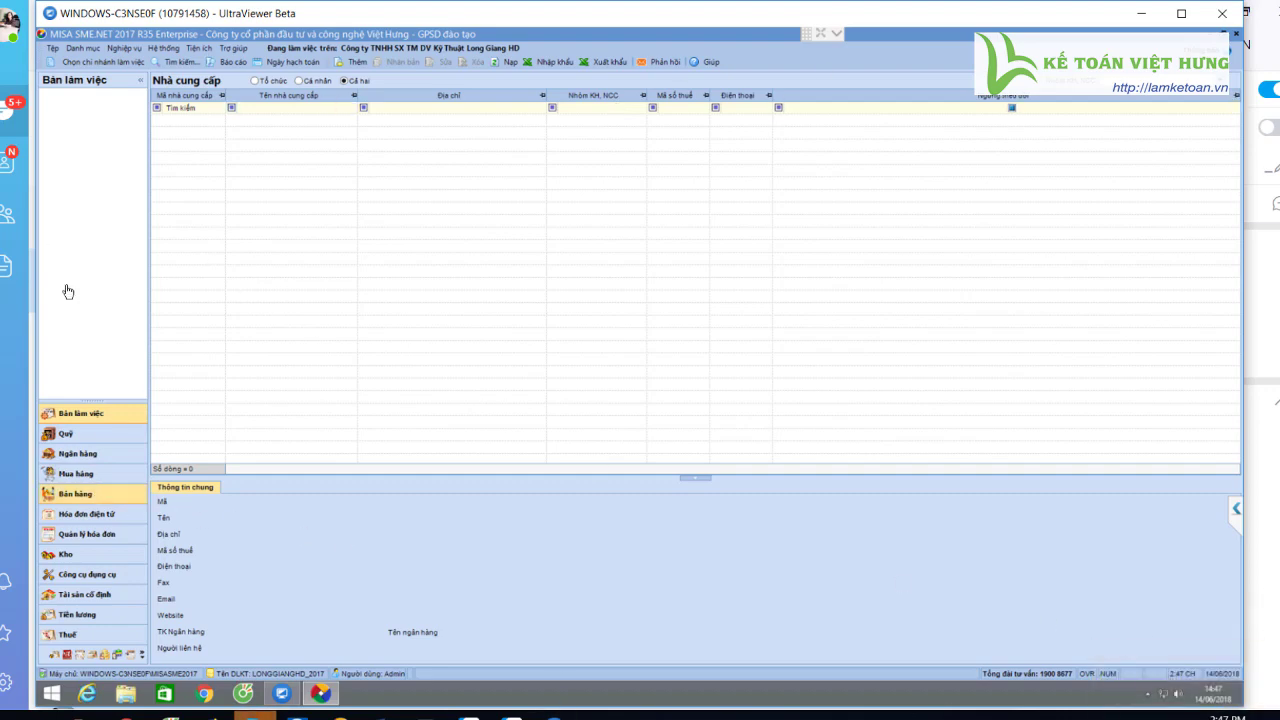
- Look through the list of banks in the Ngân hàng catalogue
left_click(73, 50)
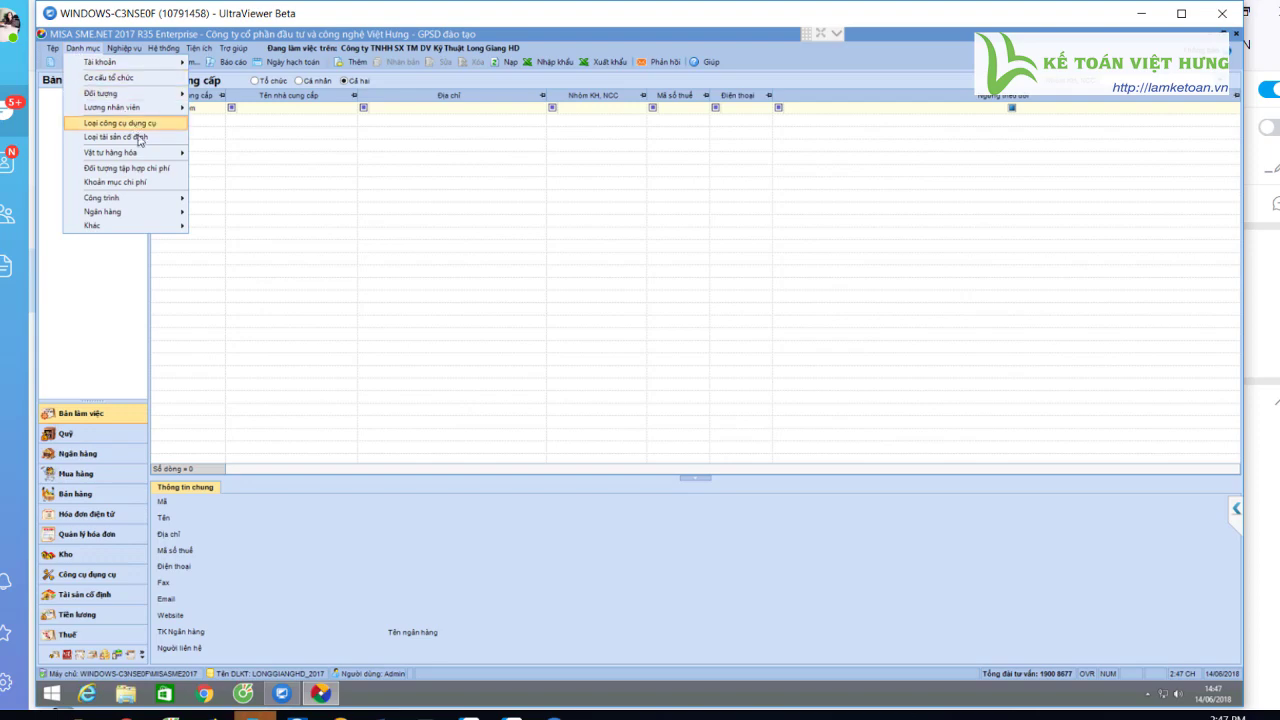
mouse_move(122, 202)
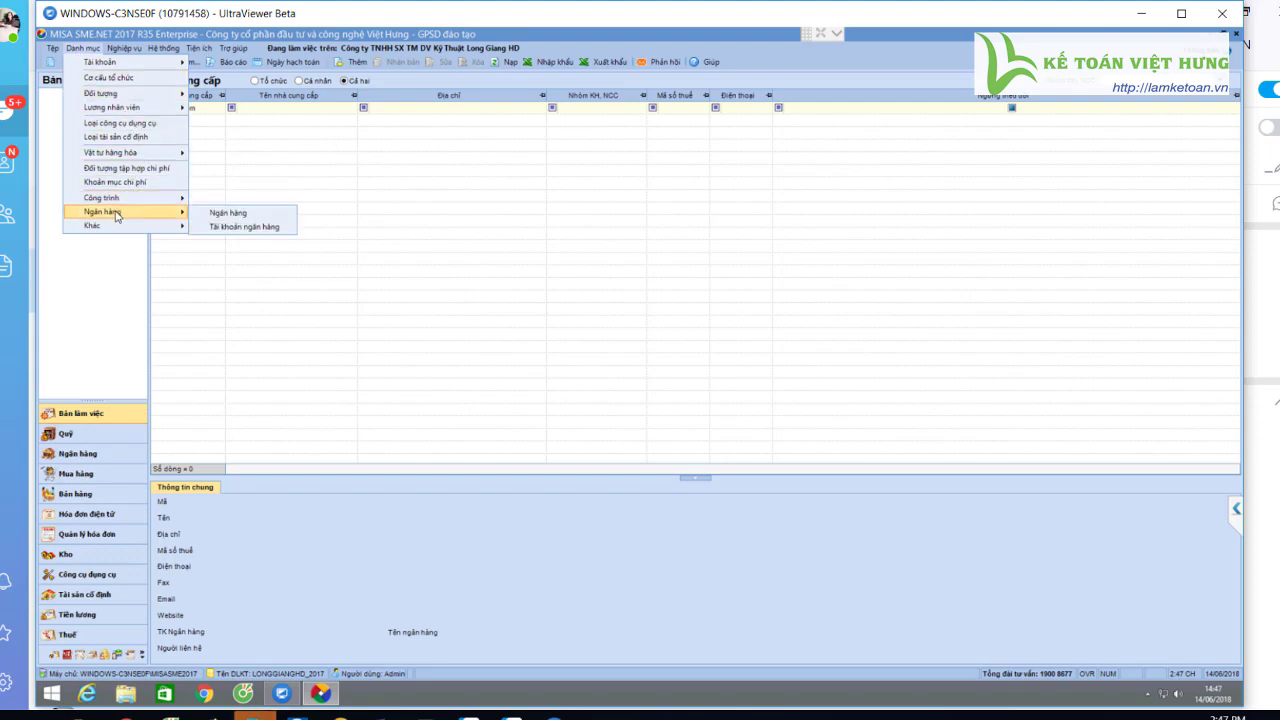
left_click(242, 215)
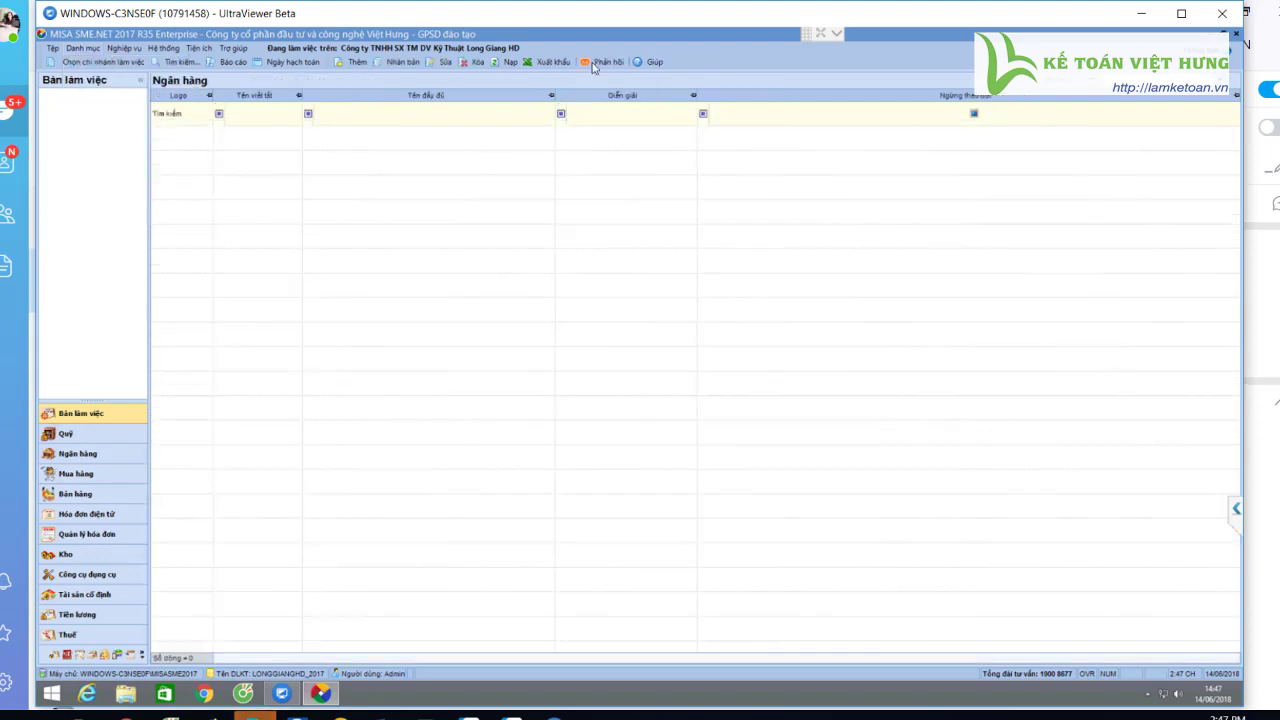
left_click(241, 407)
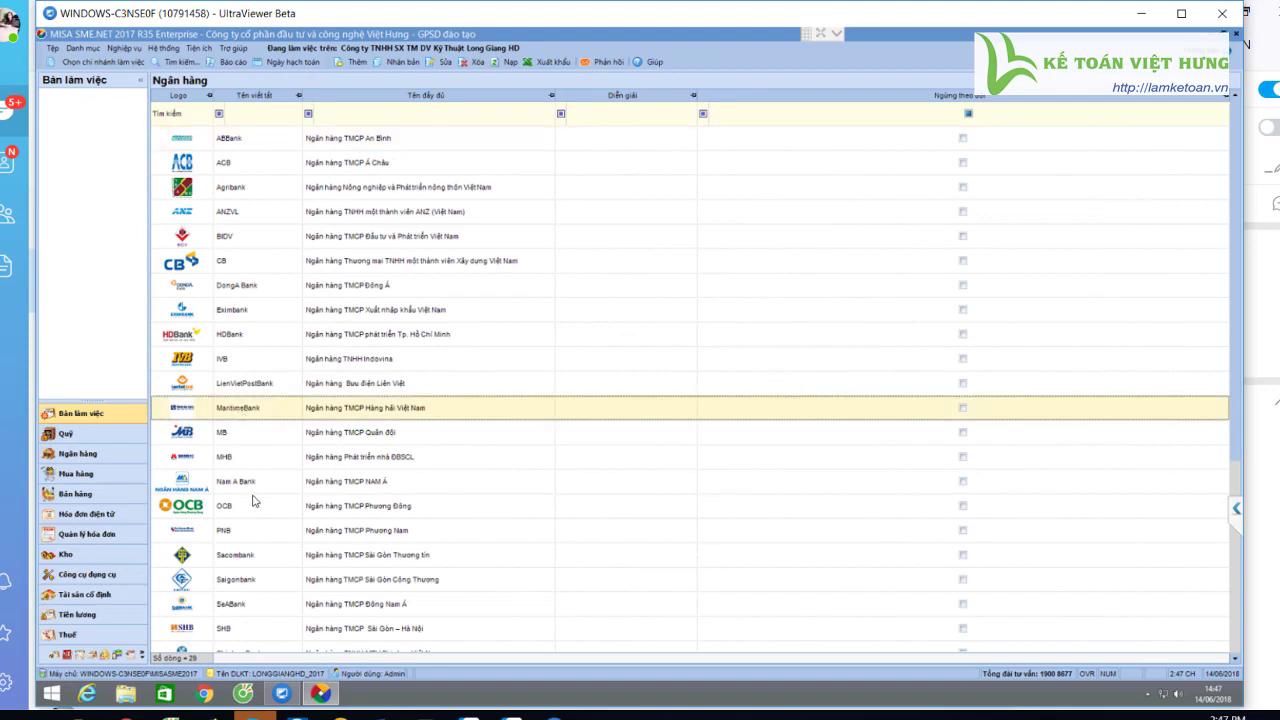
scroll(255, 500, "down", 3)
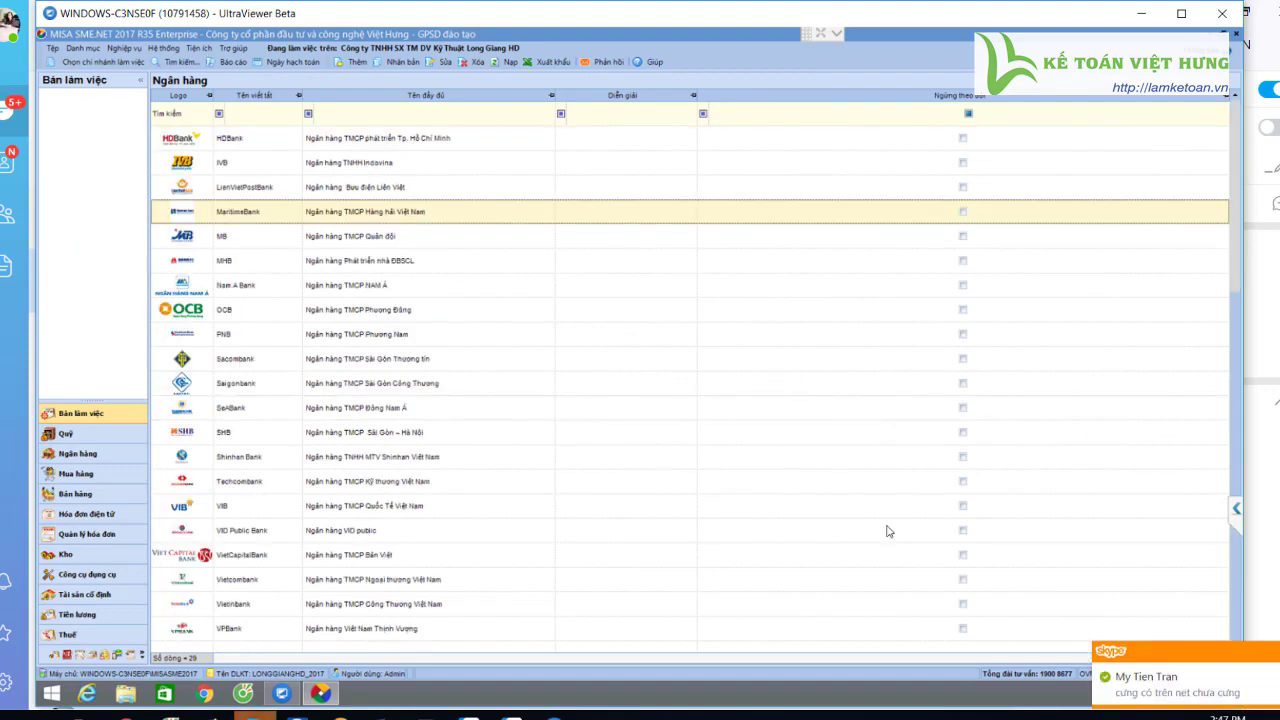
scroll(891, 530, "up", 1)
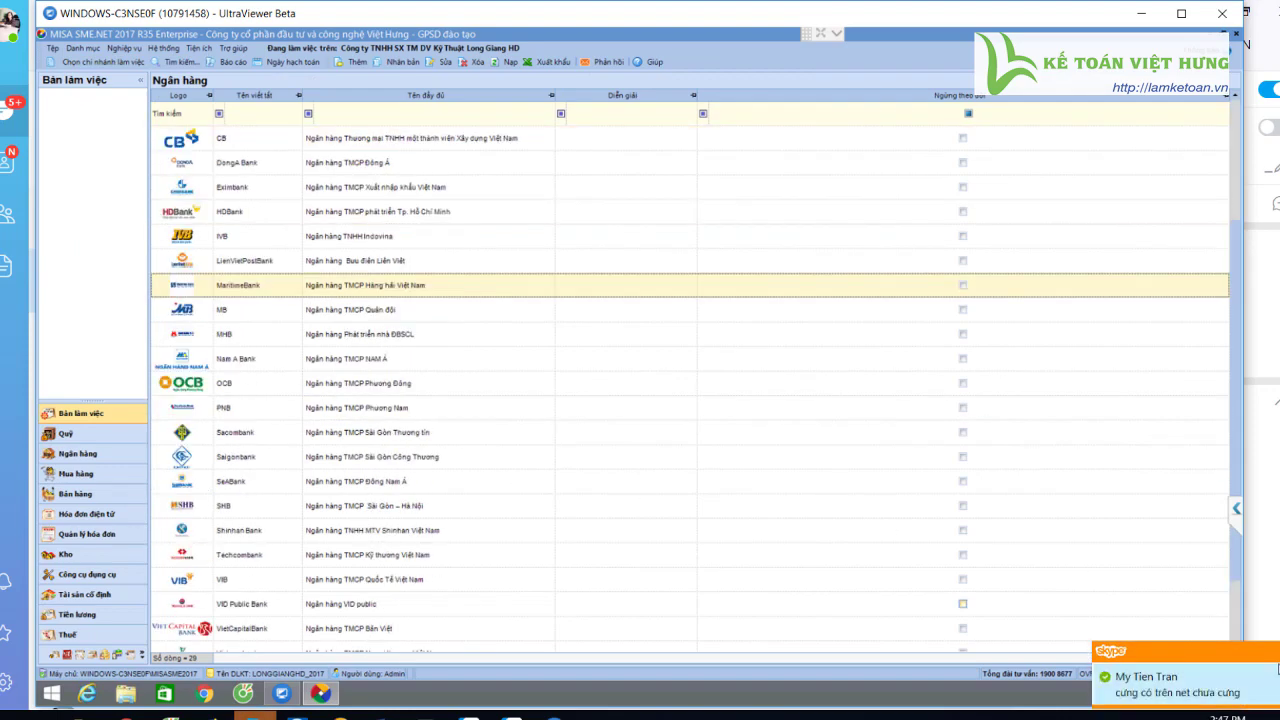
- Examine the bank choices for a new account in the Tài khoản ngân hàng catalogue and close the entry without saving
left_click(83, 48)
mouse_move(115, 212)
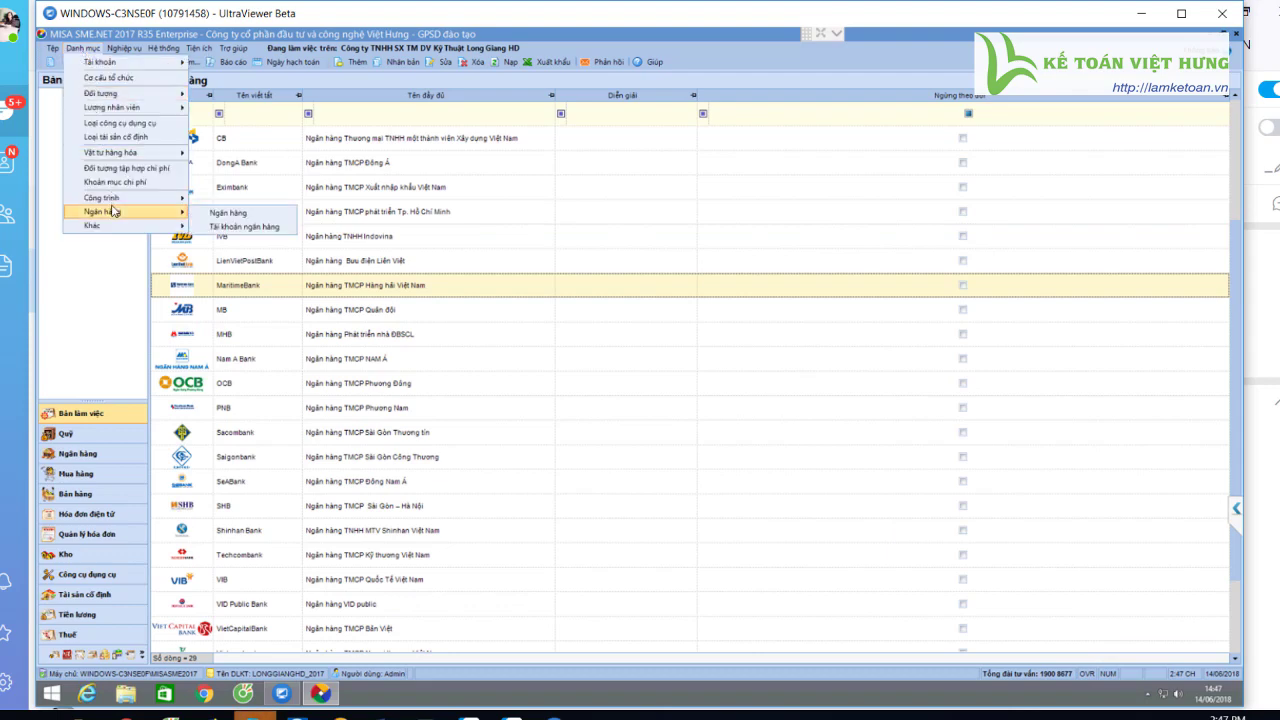
left_click(236, 228)
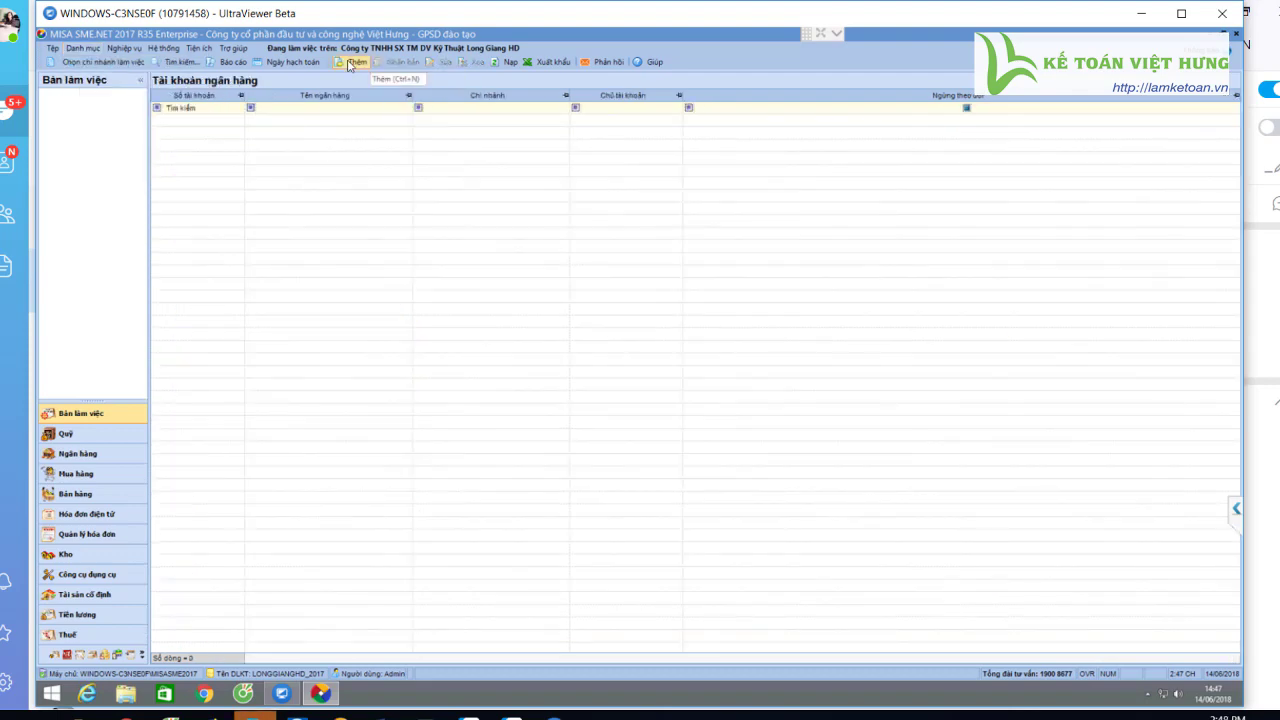
left_click(354, 62)
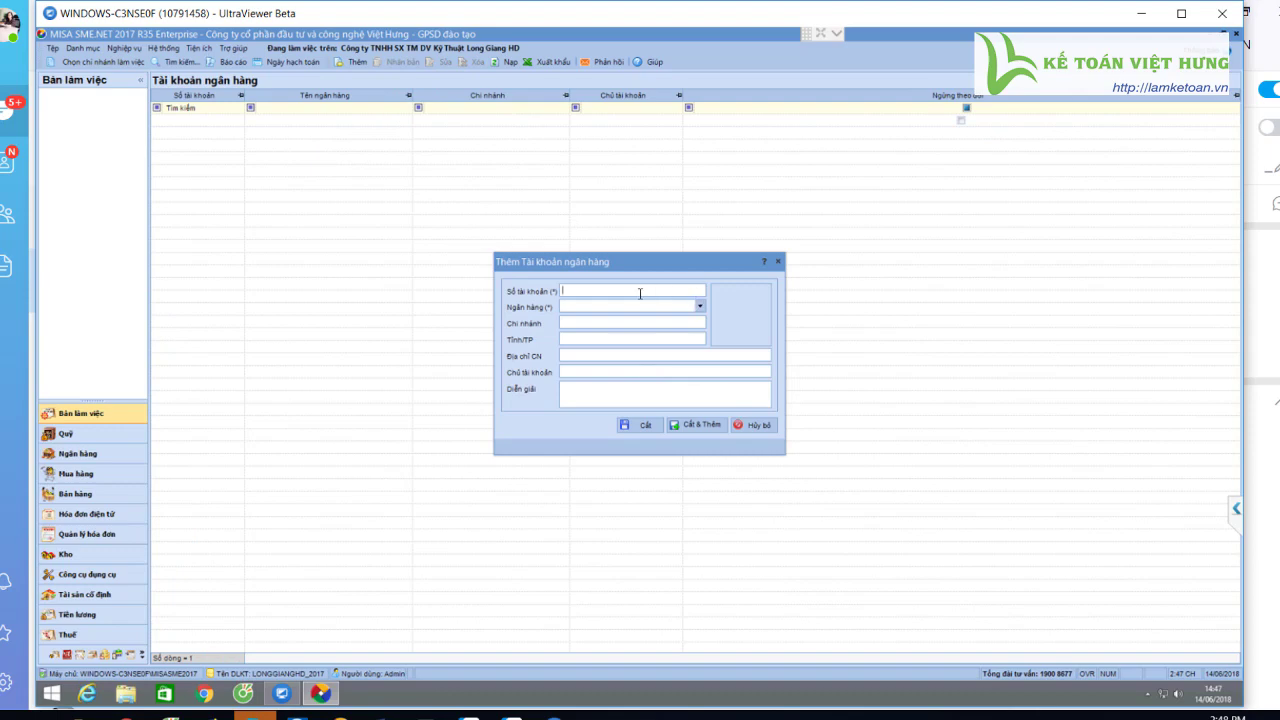
left_click(700, 307)
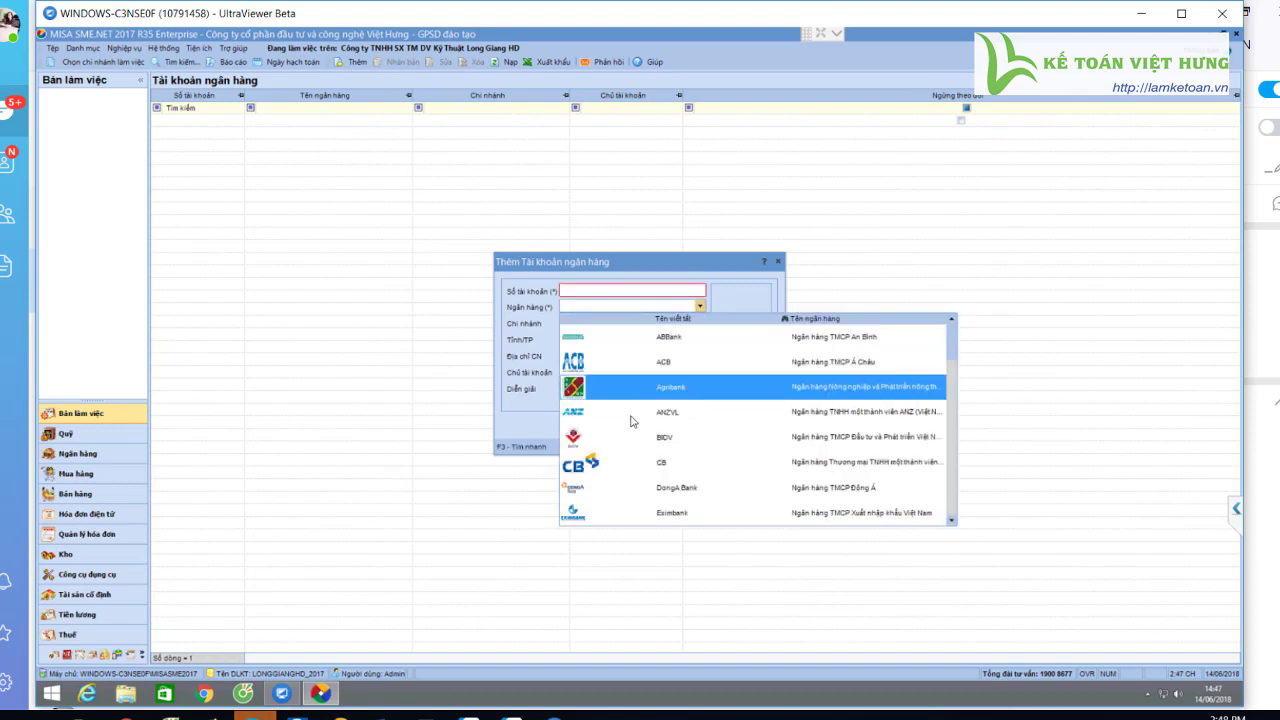
left_click(527, 418)
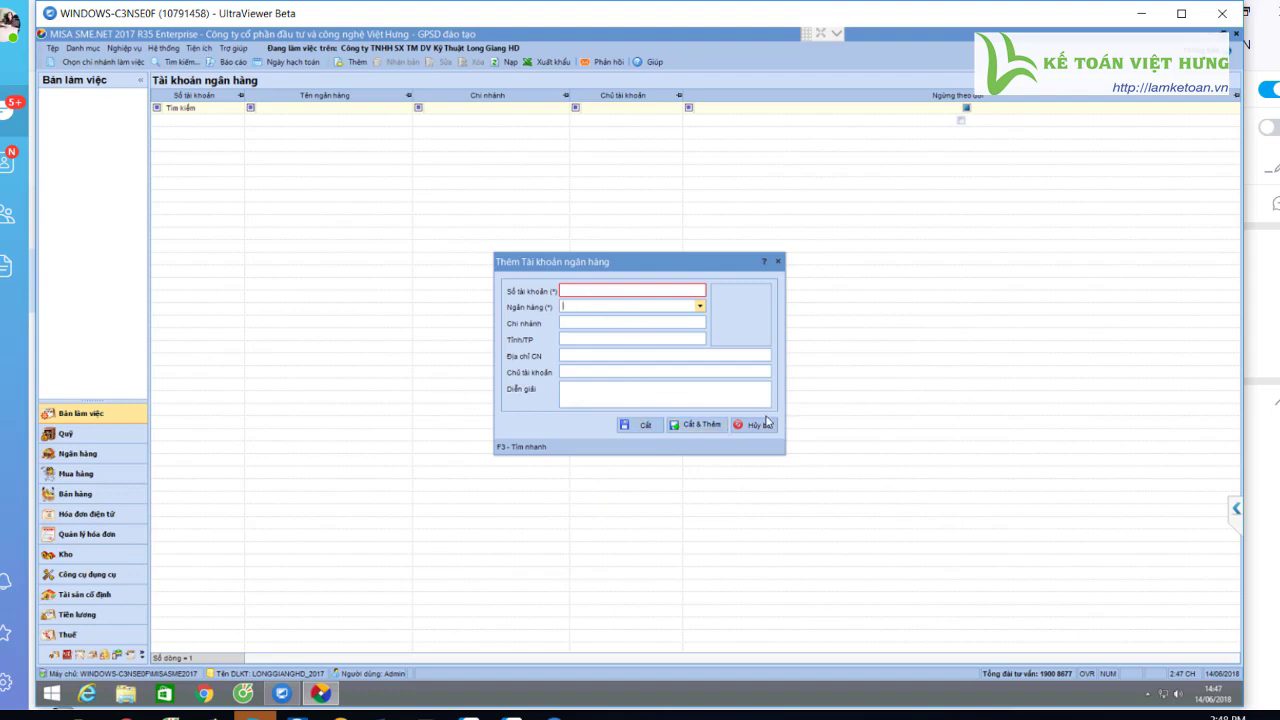
left_click(748, 425)
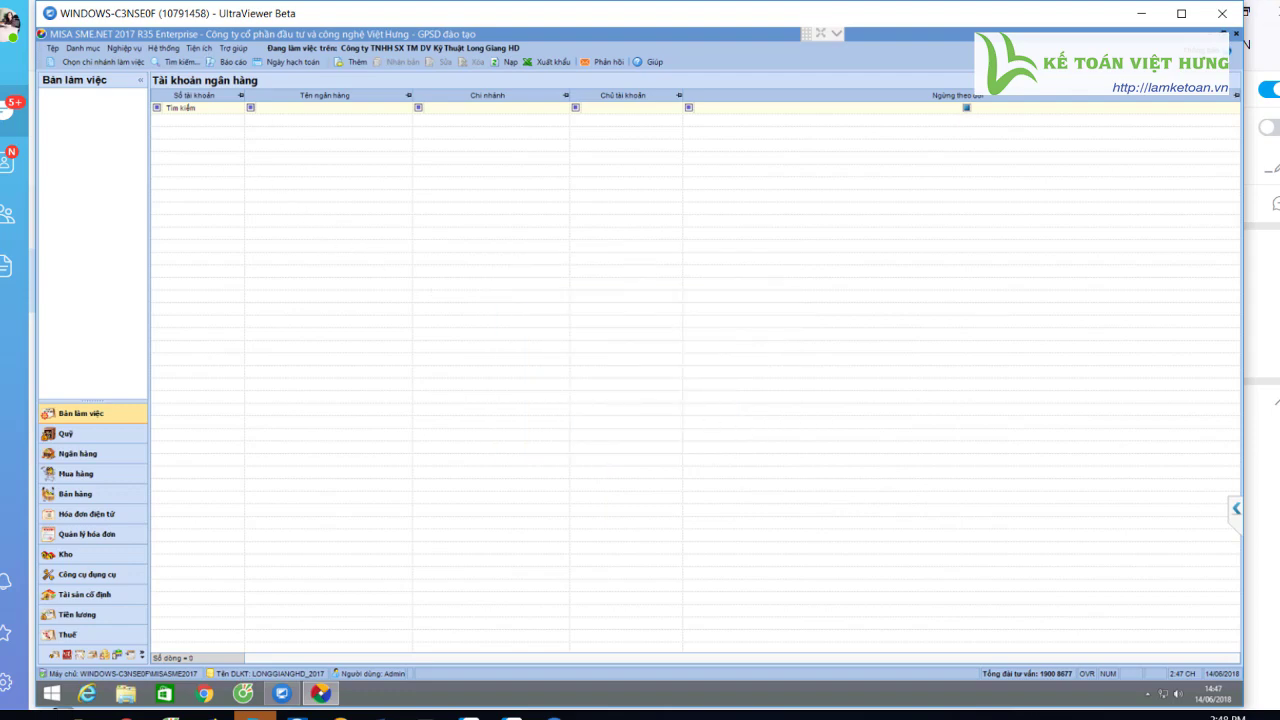
- Add a project in the Công trình catalogue with code ABC and name Công trình ABC
left_click(80, 48)
mouse_move(103, 200)
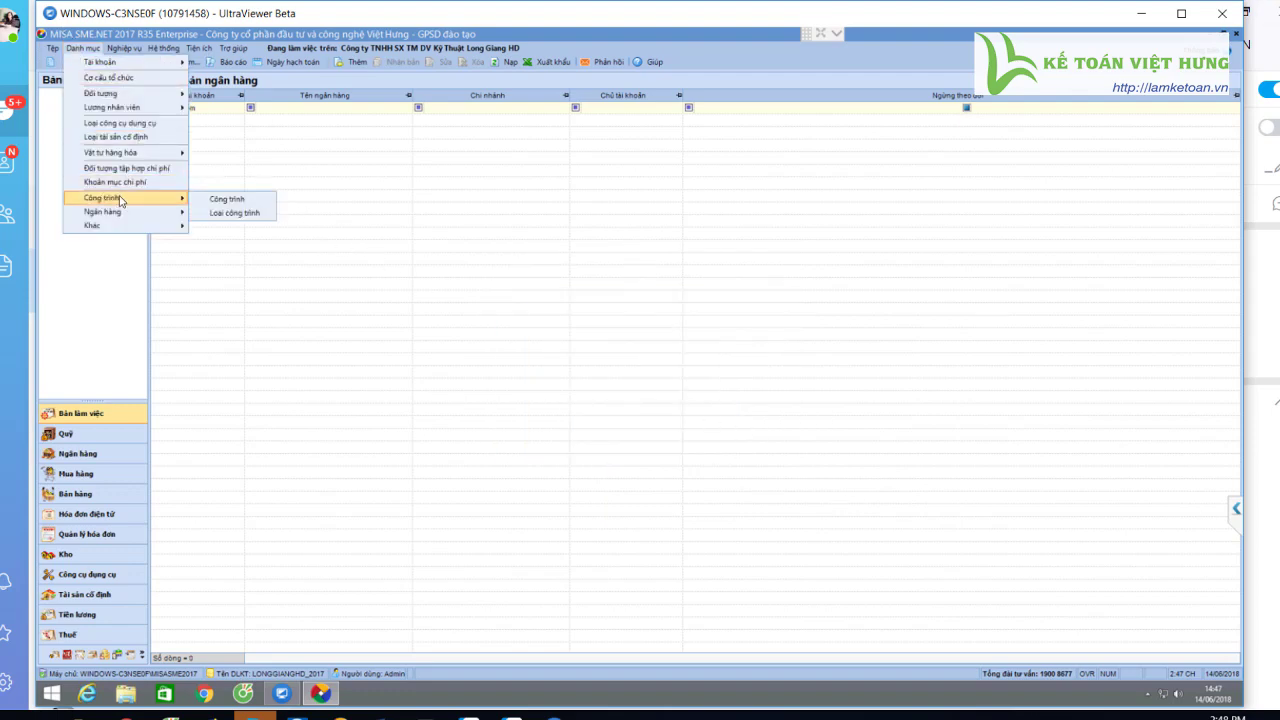
left_click(224, 197)
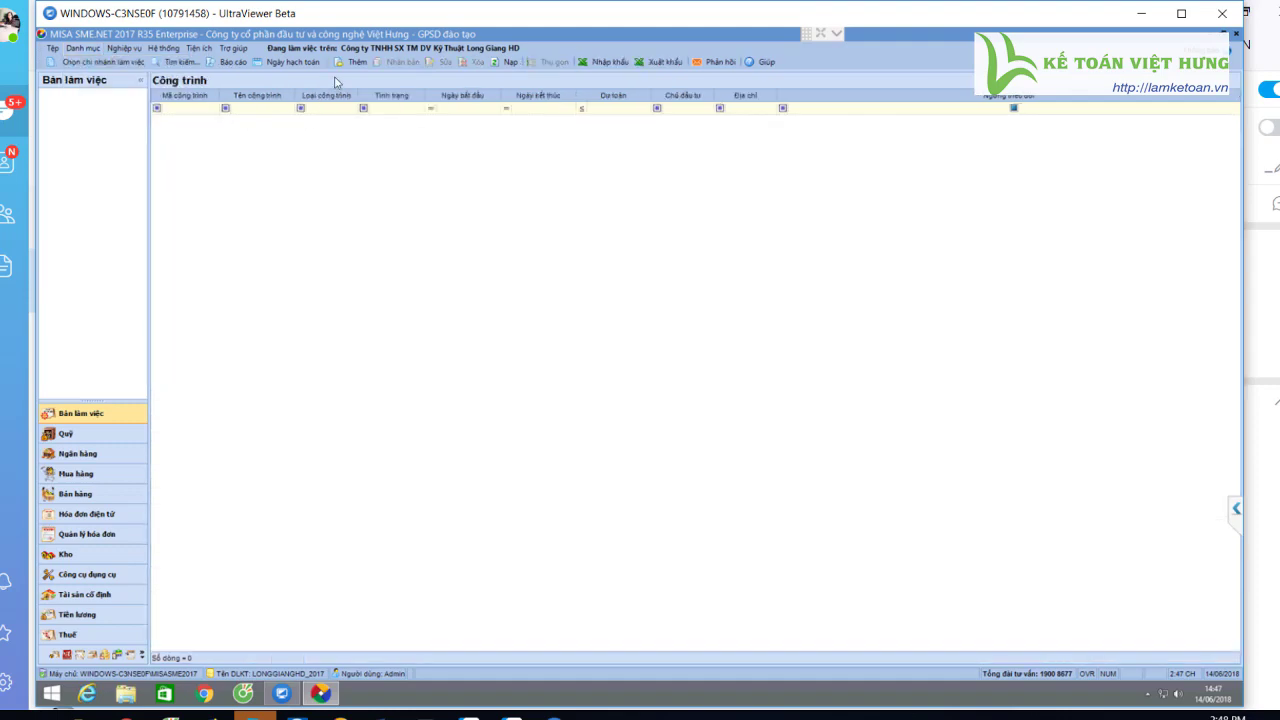
left_click(357, 62)
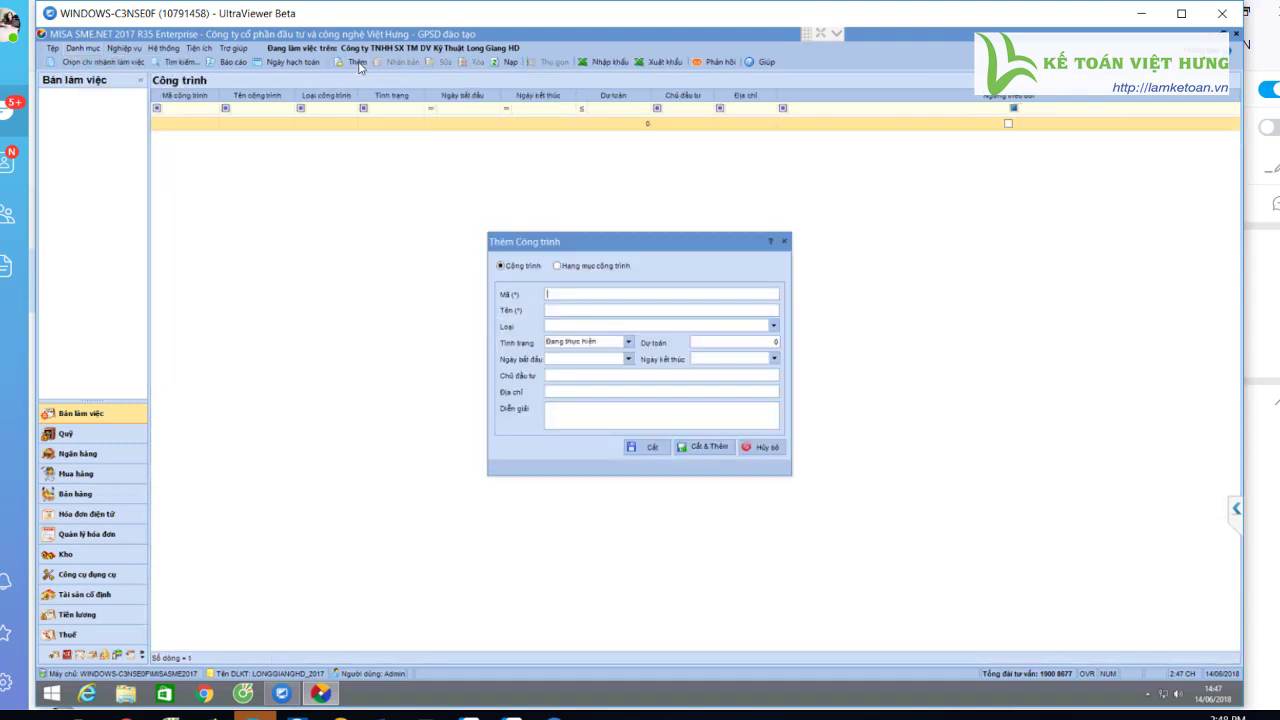
left_click(563, 310)
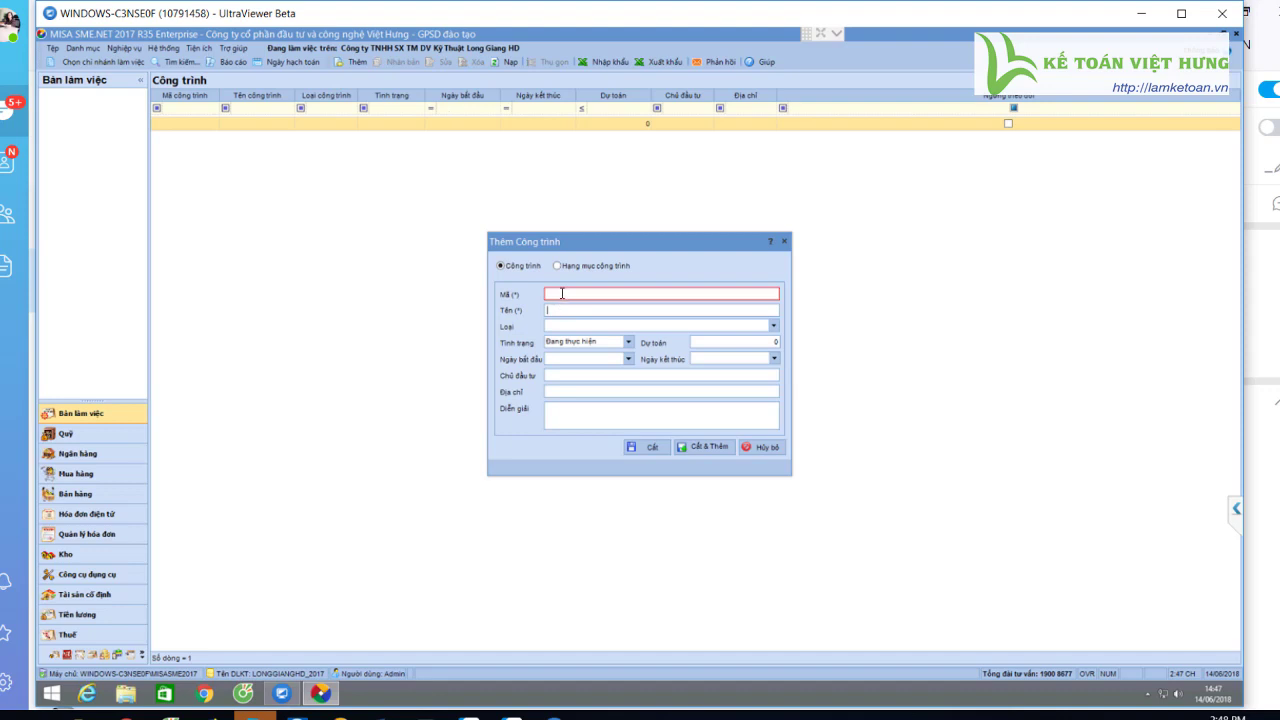
left_click(563, 293)
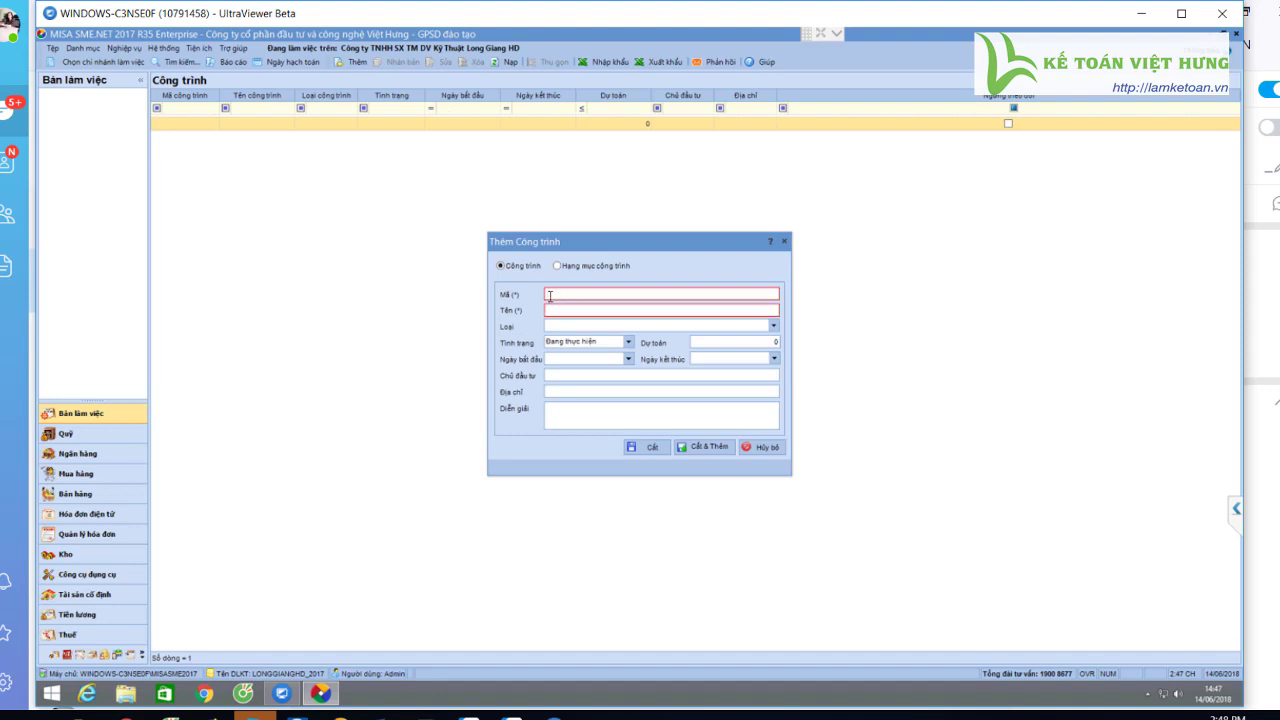
type("ABC")
key("Tab")
type("Côn")
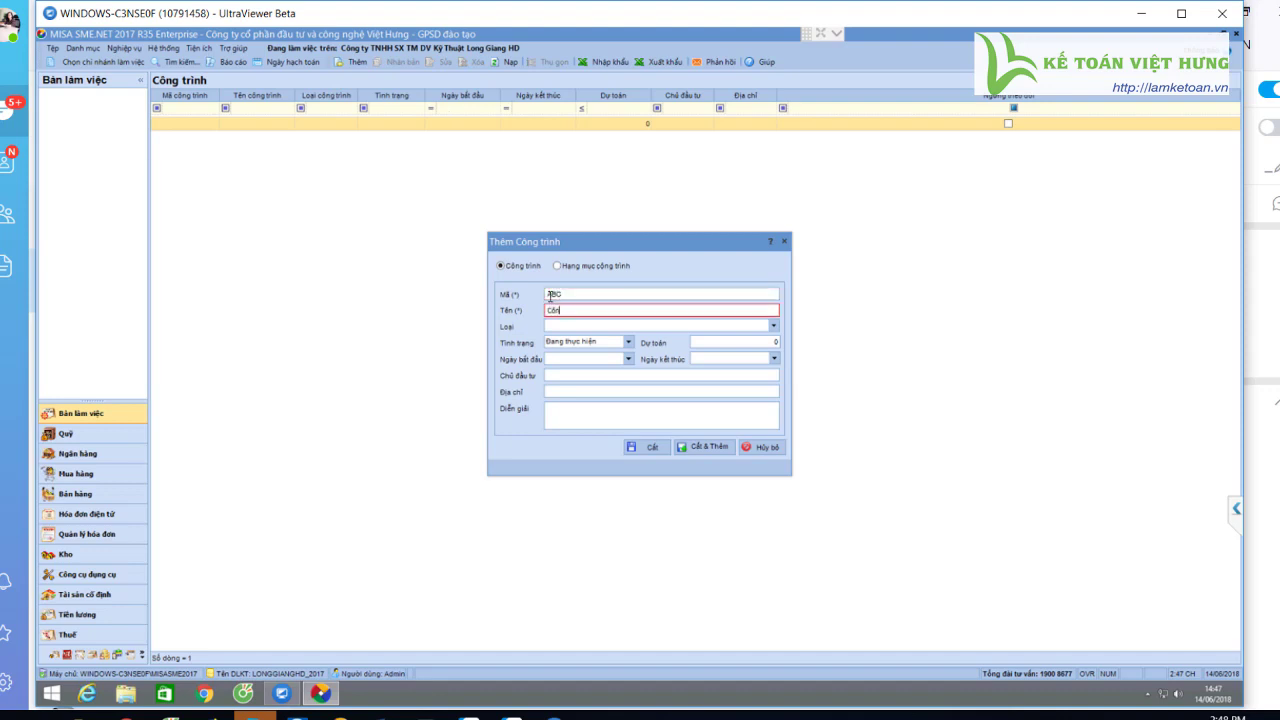
type("g trình ABC")
- Check the new project's estimate, date, investor and address fields, leave them empty, and save the project
left_click(704, 342)
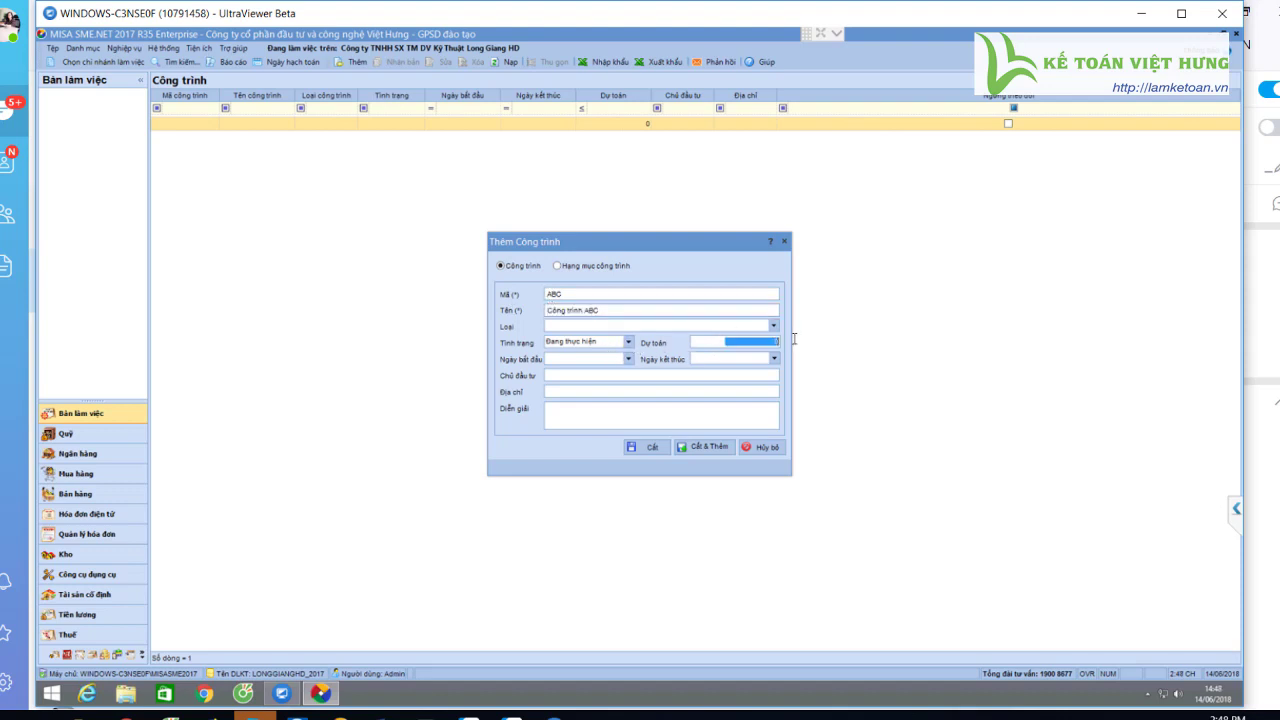
left_click(592, 359)
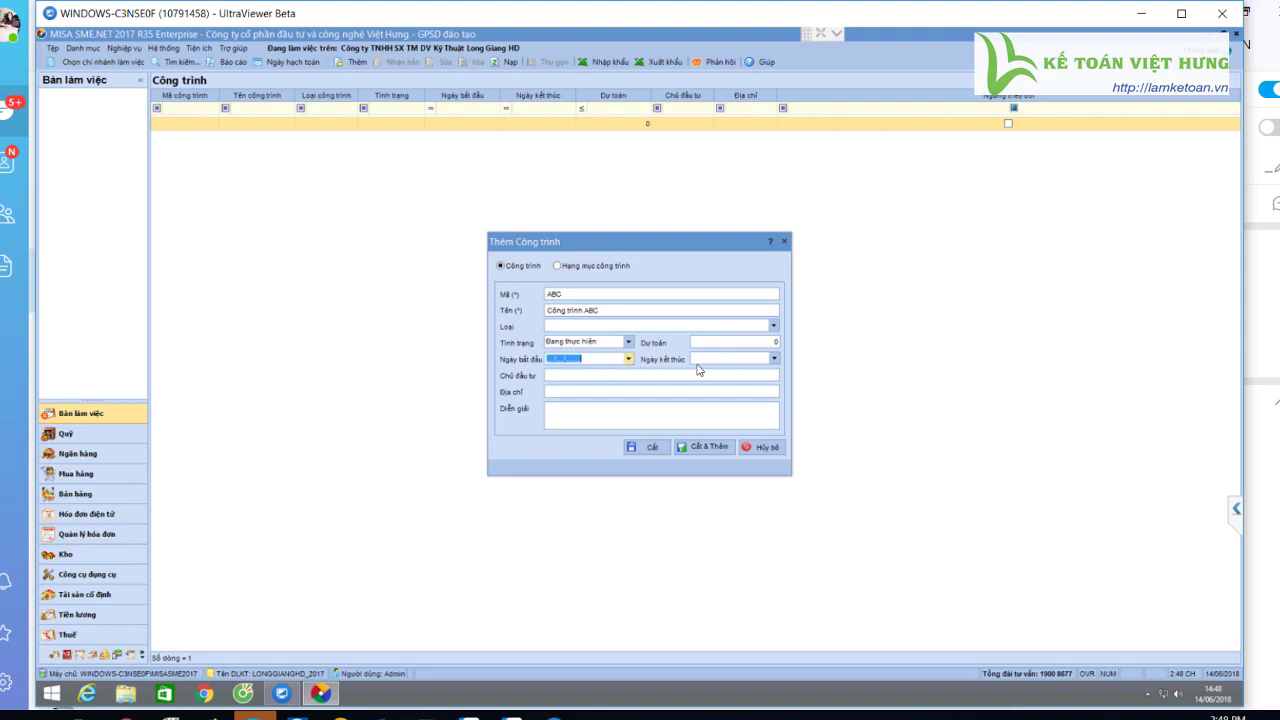
left_click(716, 363)
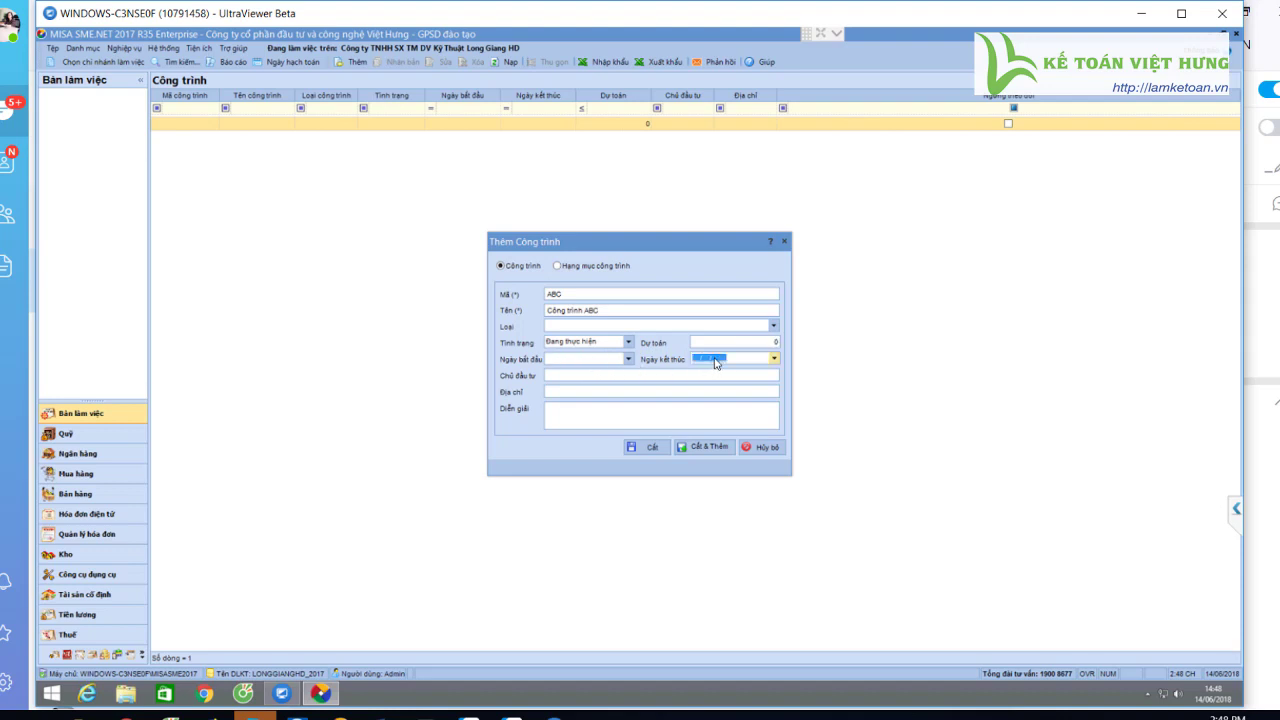
left_click(571, 381)
left_click(569, 392)
left_click(567, 296)
left_click(604, 312)
left_click(570, 296)
left_click(609, 314)
left_click(649, 450)
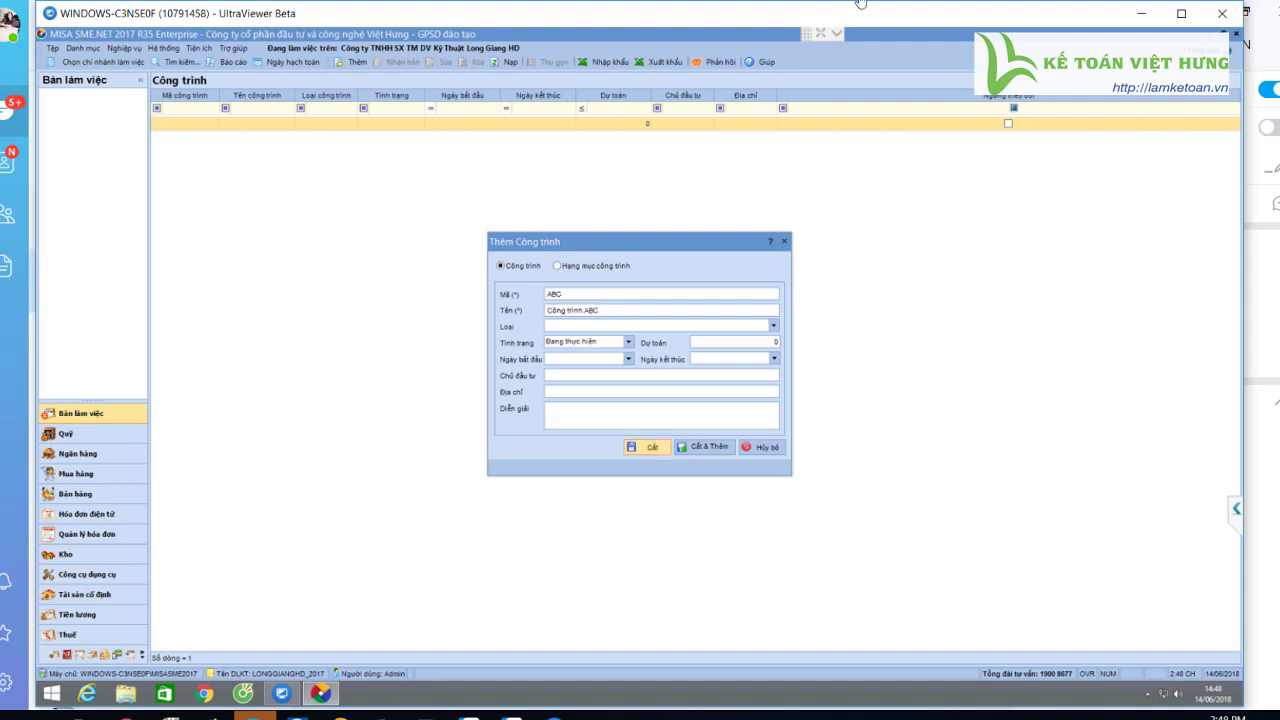
- Examine how a new Hạng mục công trình entry is assigned to parent project ABC and close it without saving
left_click(355, 62)
left_click(579, 266)
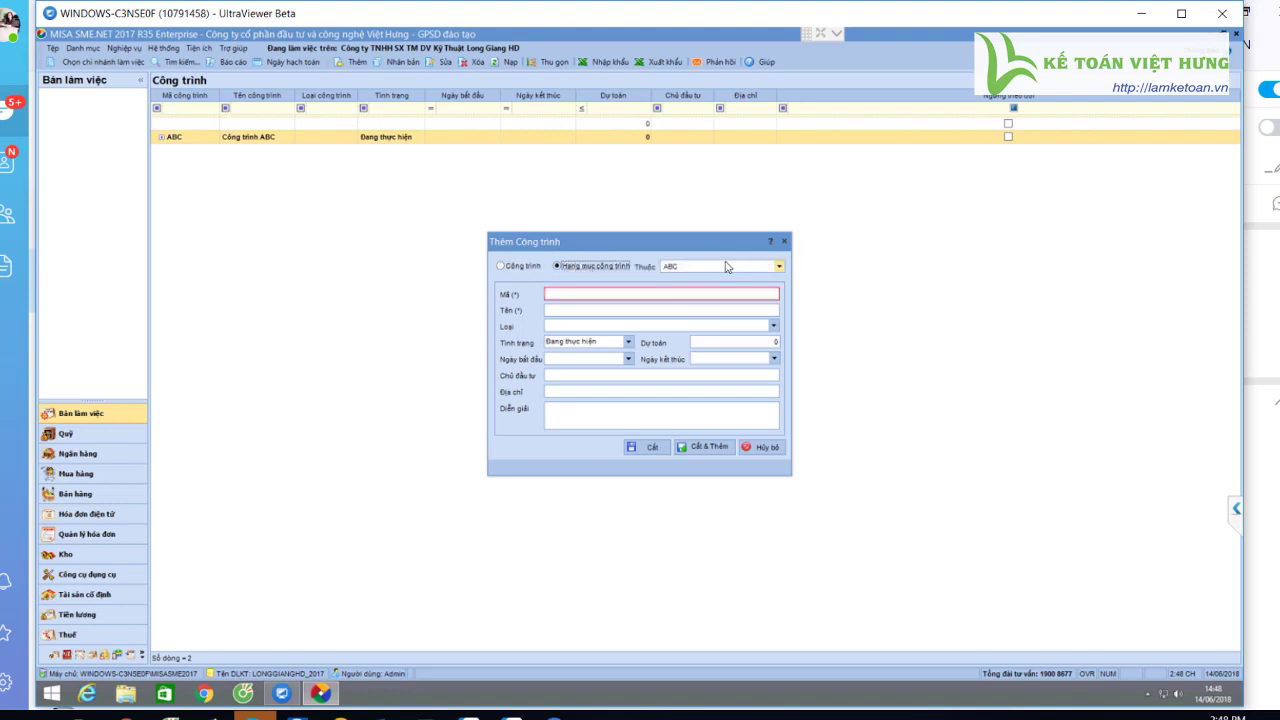
left_click(668, 290)
left_click(779, 266)
left_click(680, 284)
left_click(764, 447)
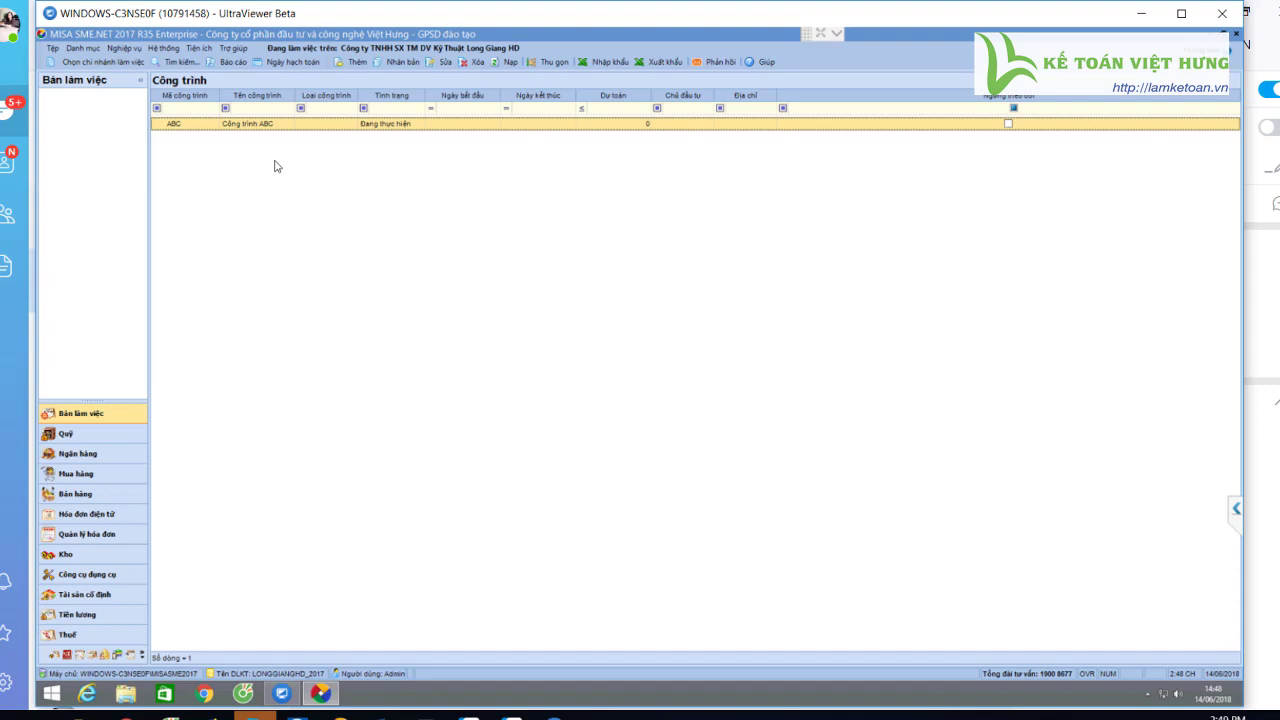
- Try prefixing the code of project ABC with 17_ and discard the edit
double_click(203, 130)
left_click(570, 297)
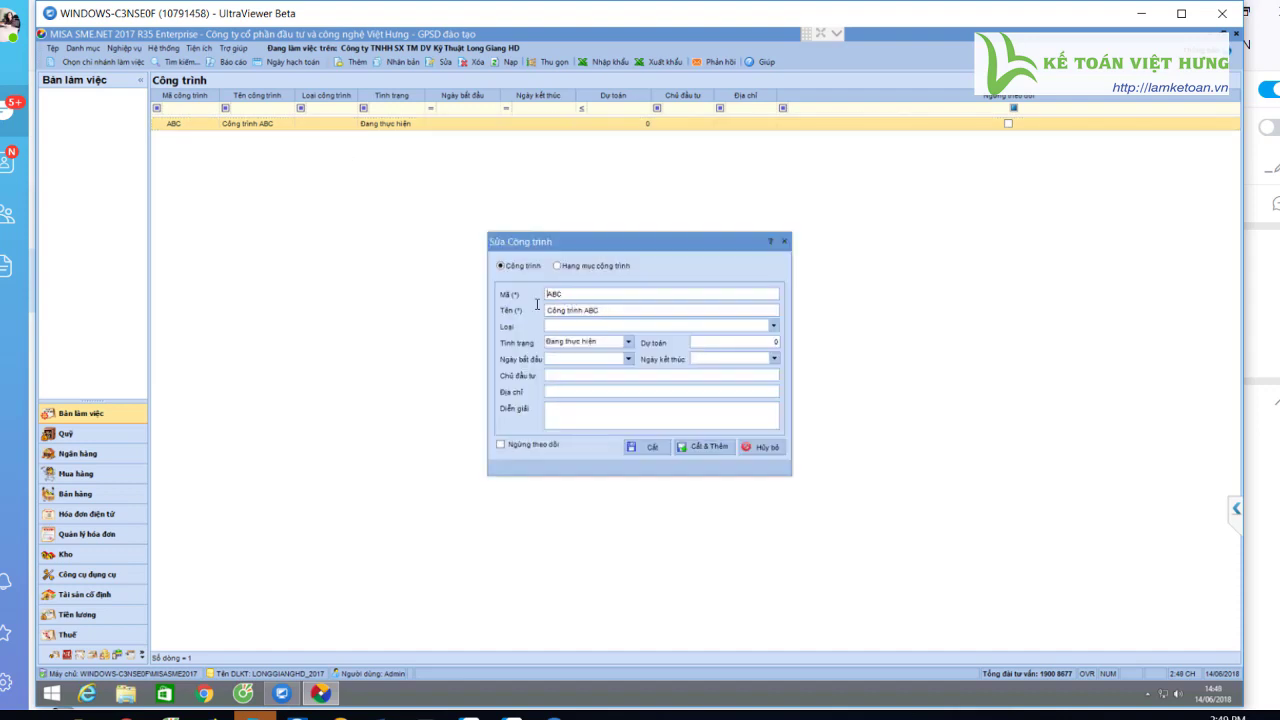
type("17_")
left_click(762, 447)
left_click(82, 50)
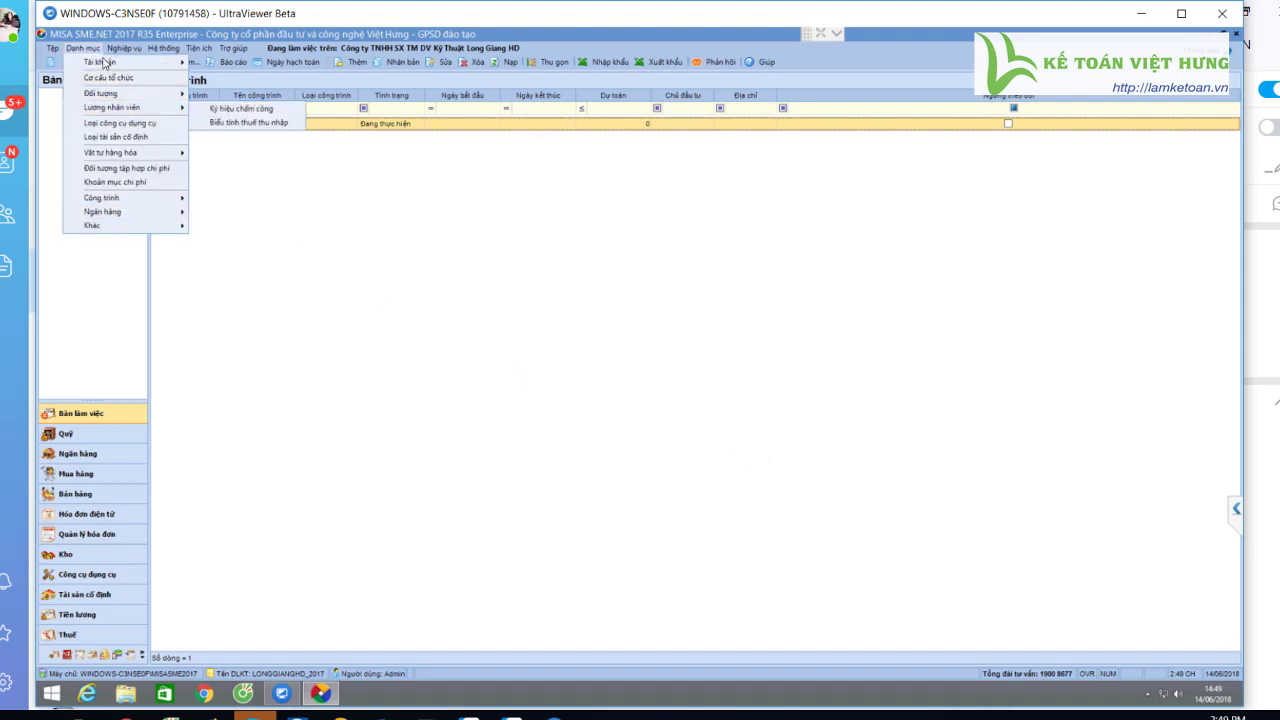
mouse_move(124, 48)
left_click(541, 324)
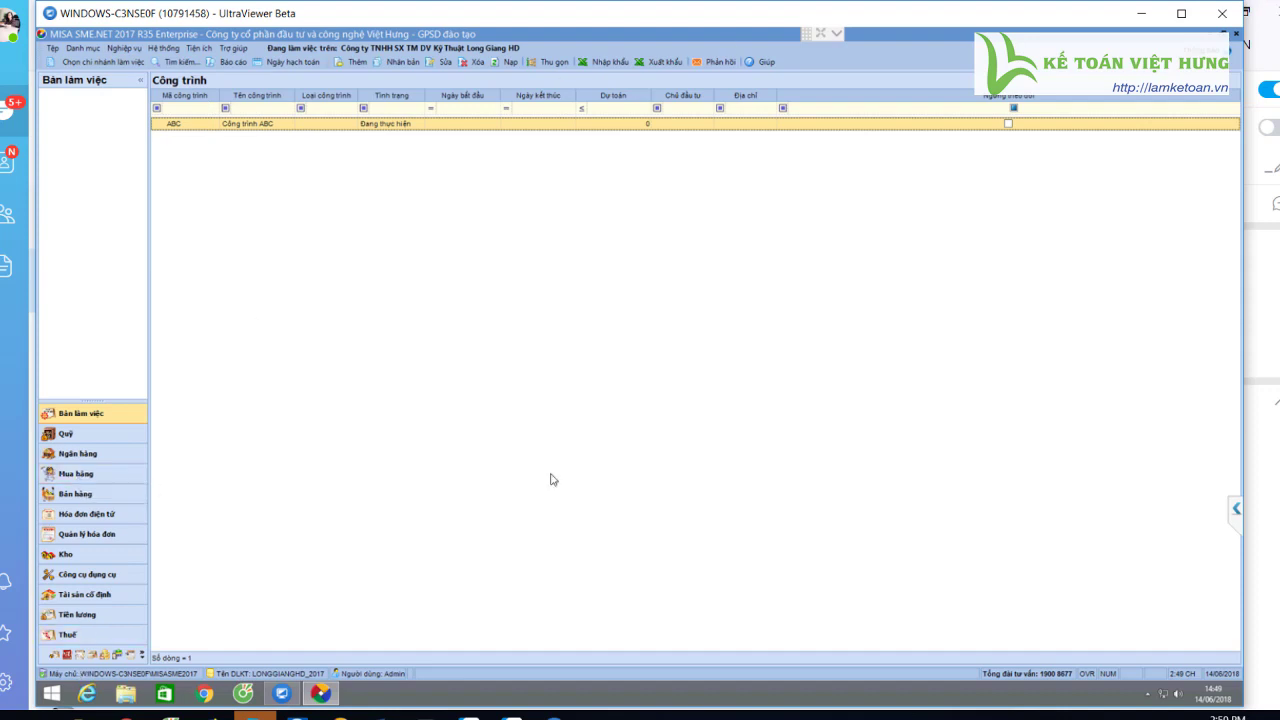
- Create a Chứng từ nghiệp vụ khác voucher in Tổng hợp described as "Vốn cam kết góp", with posting and voucher dates 23/11/2017
left_click(66, 657)
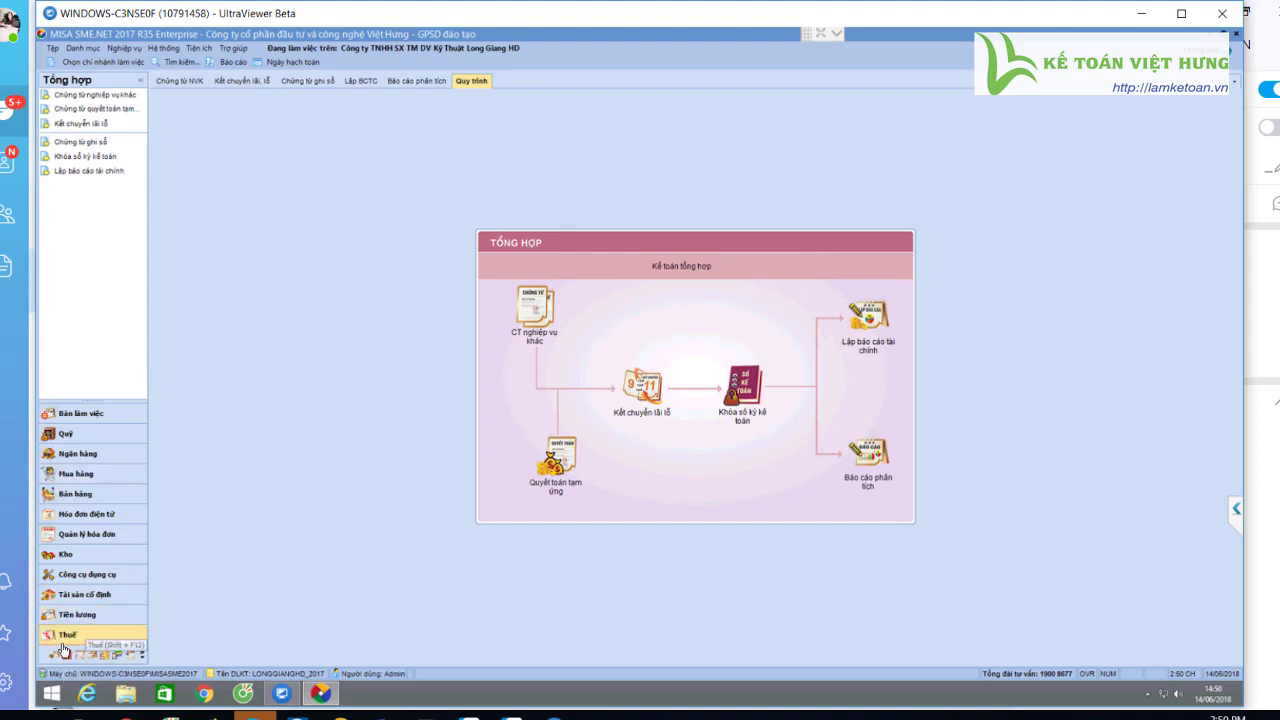
left_click(65, 95)
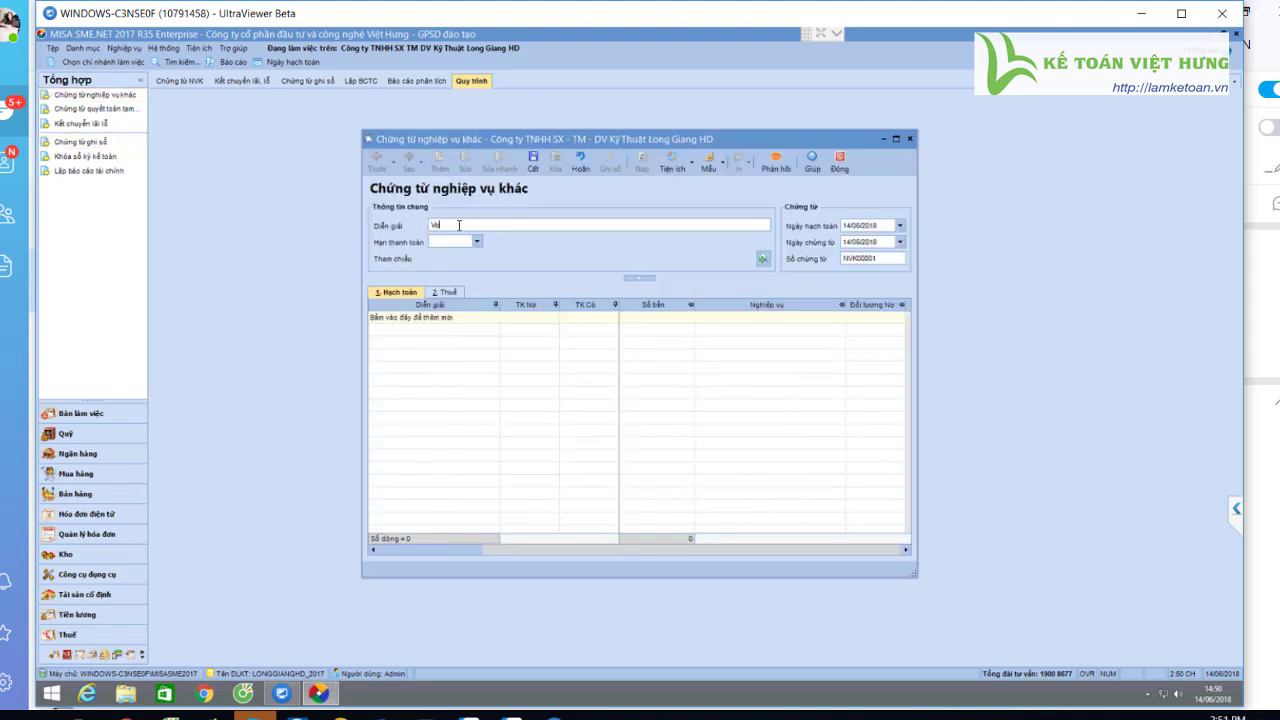
type("cam kết góp")
left_click(878, 230)
left_click(878, 229)
key("BackSpace")
type("7")
key("Tab")
left_click(883, 230)
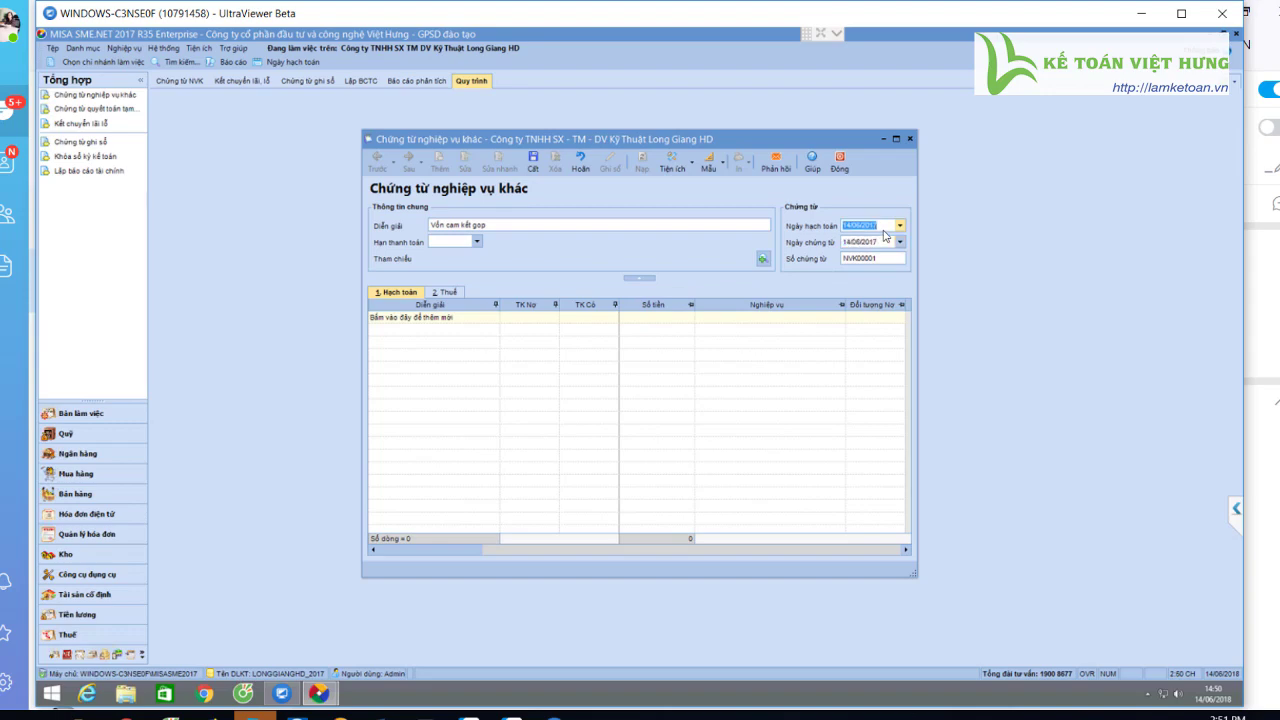
type("23112017")
- Enter a voucher line debiting 1388 and crediting 4111 for 9.000.000.000, and save the voucher with its 2017 posting year
left_click(543, 320)
type("1388")
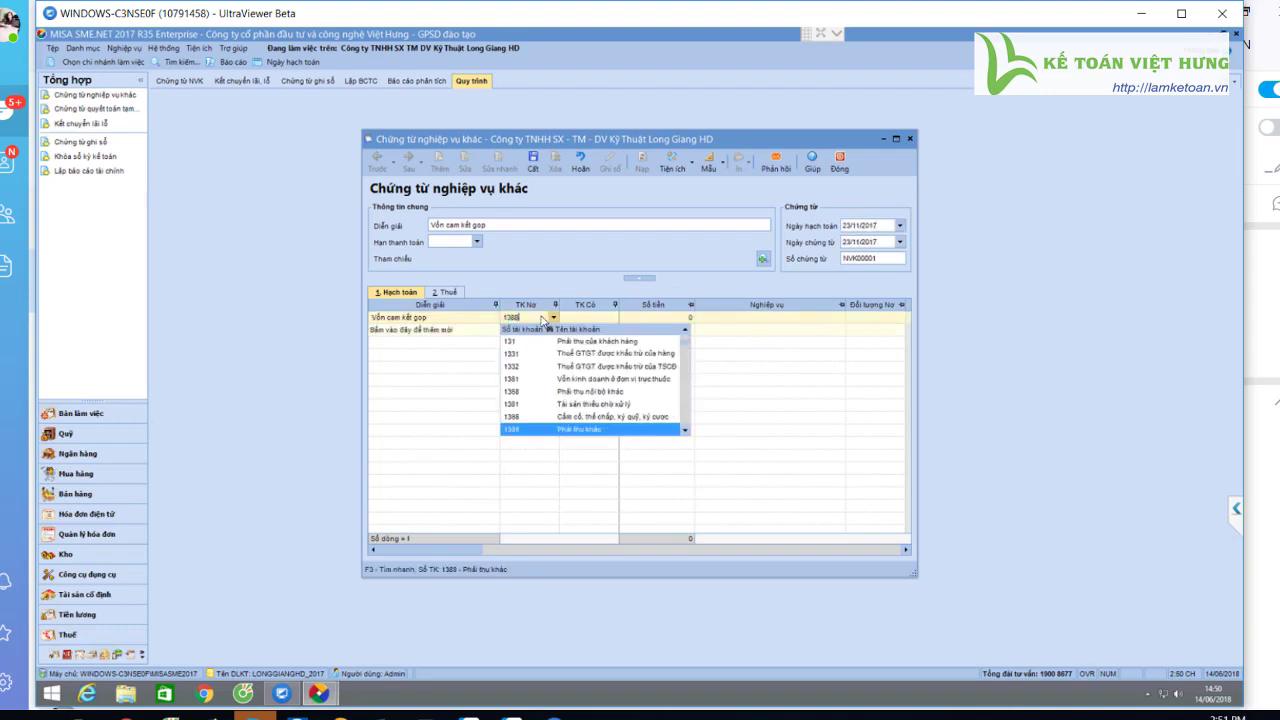
key("Tab")
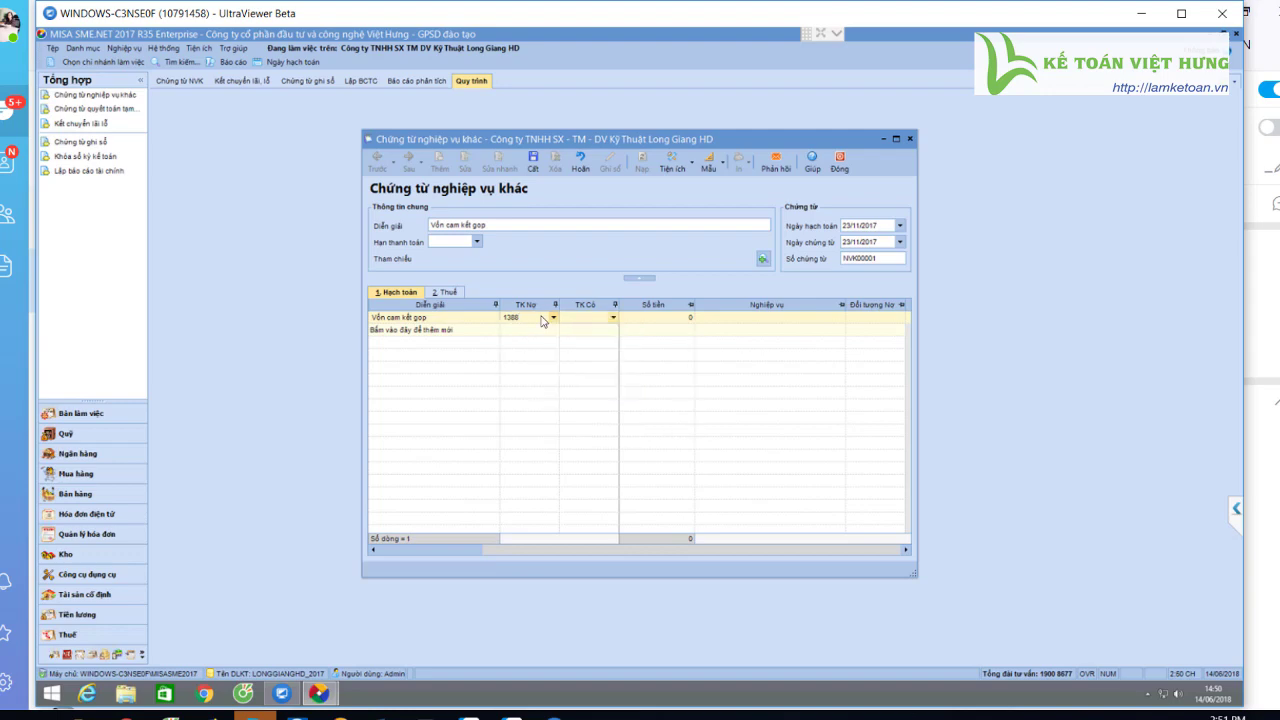
type("4111")
key("Tab")
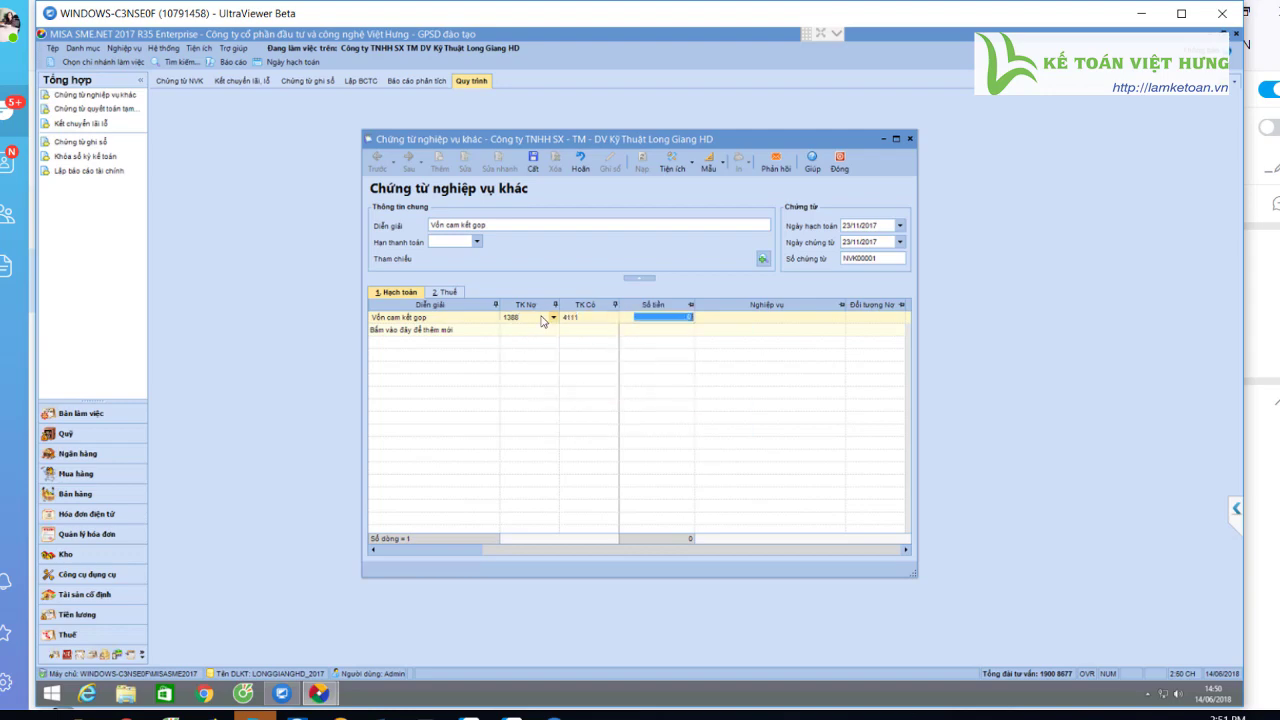
type("90000000")
key("Tab")
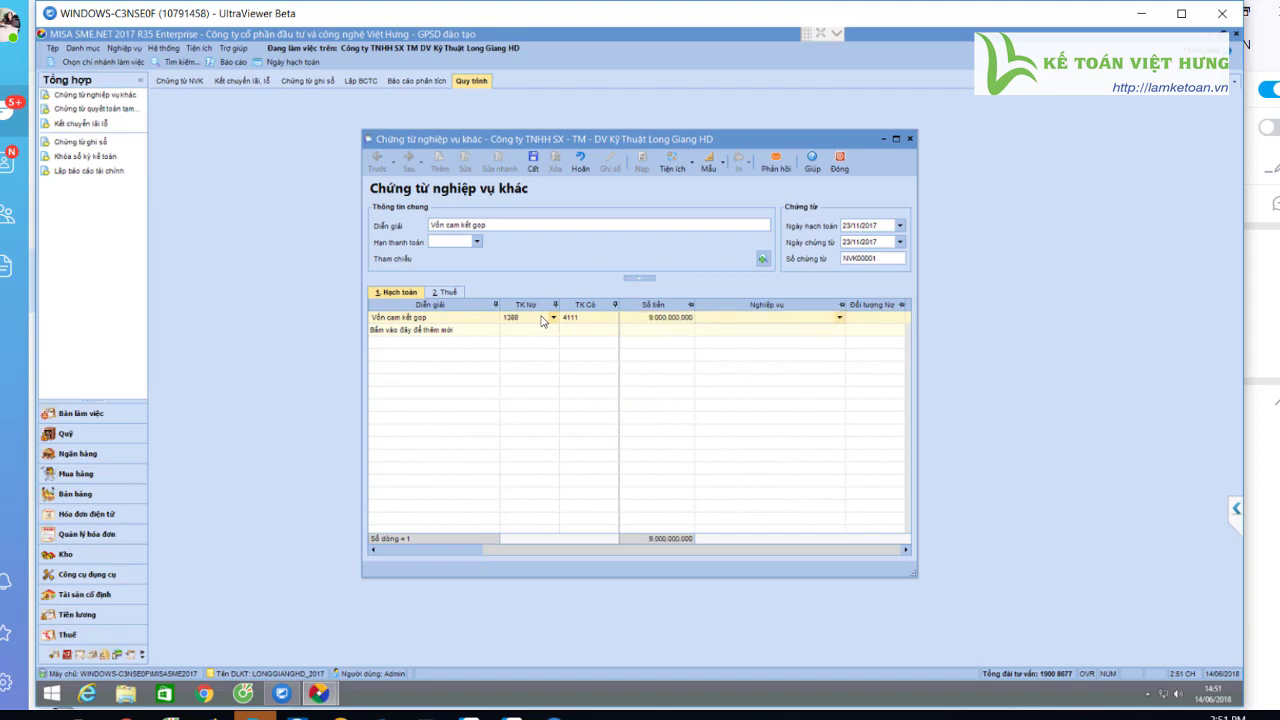
left_click(533, 162)
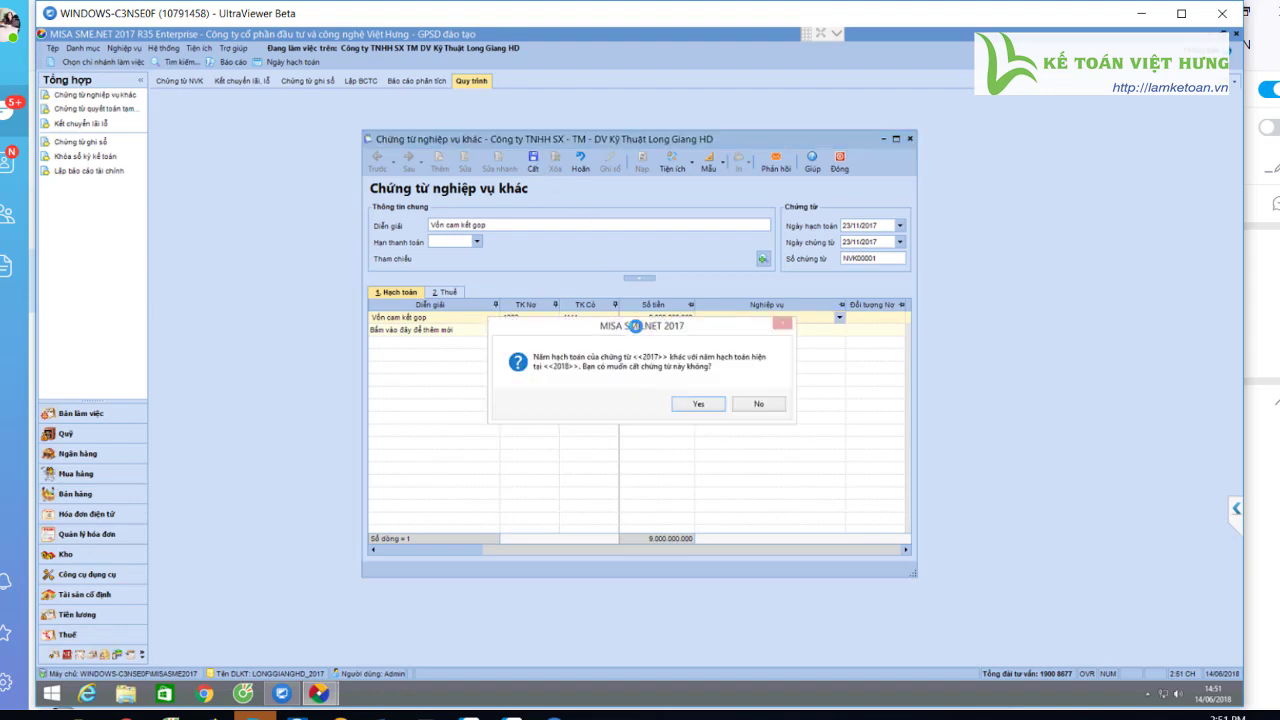
left_click(697, 404)
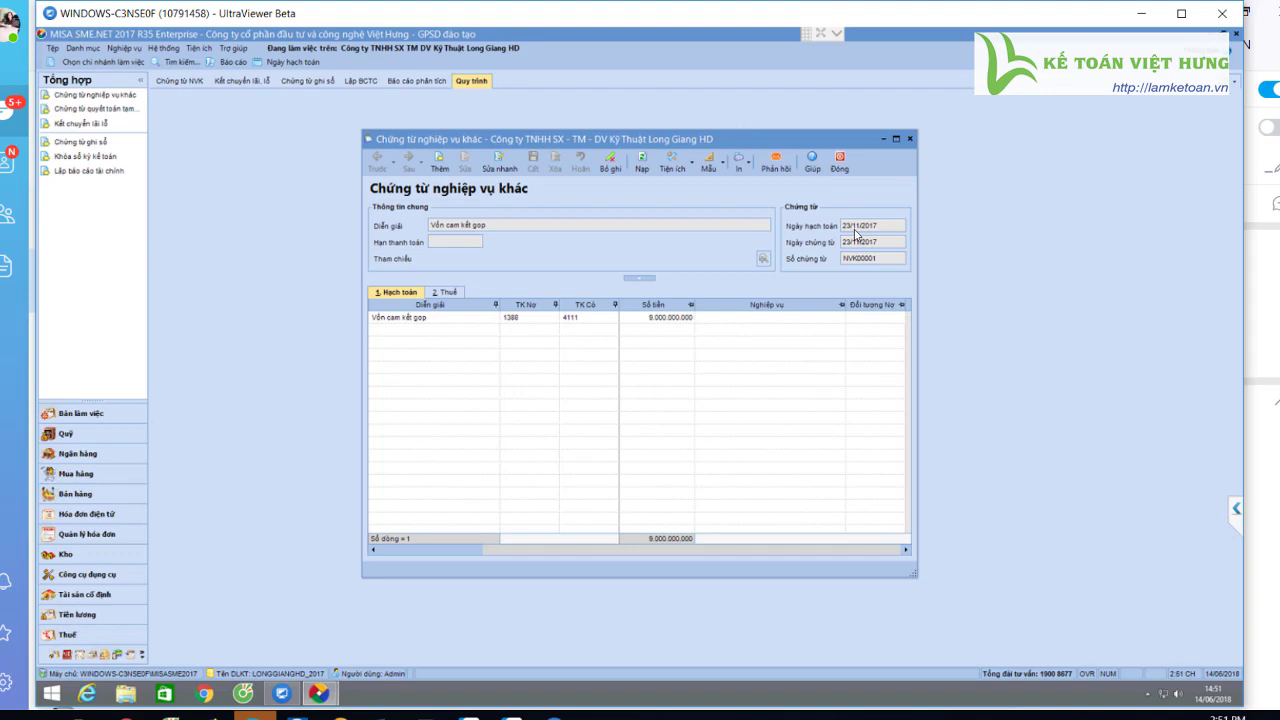
left_click(838, 166)
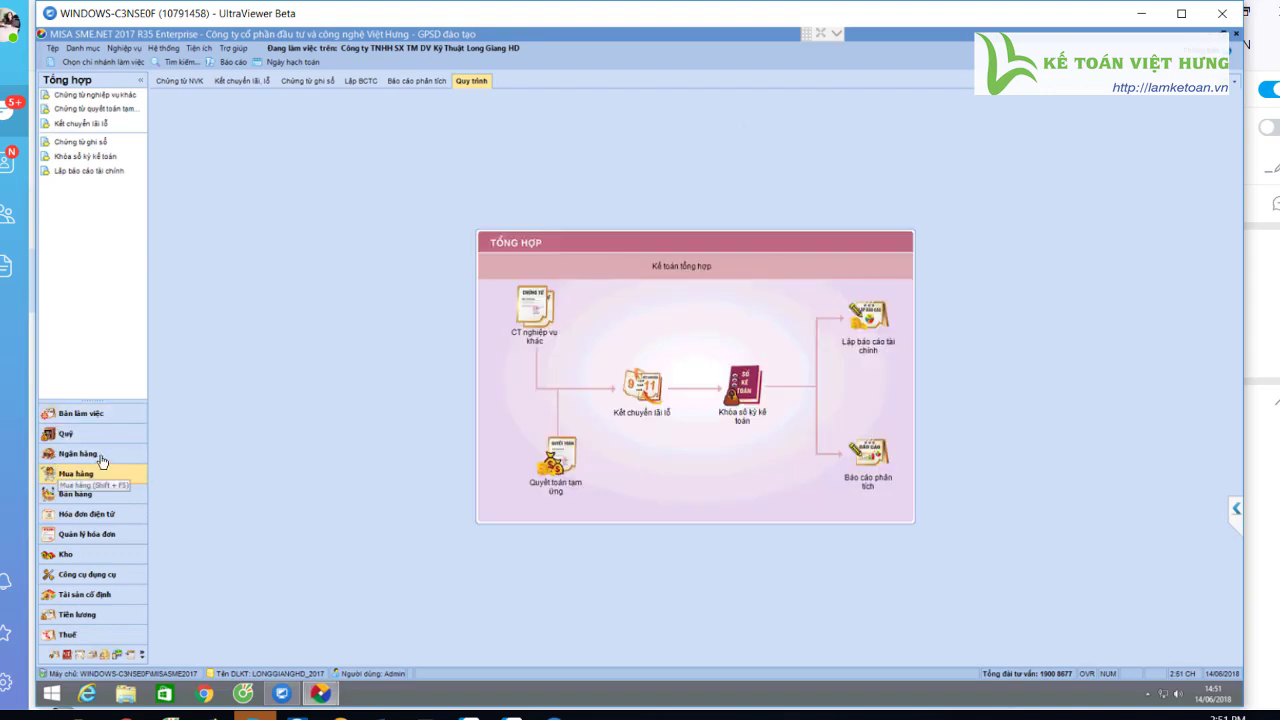
- Create a cash receipt in Quỹ for the contributing member, dated 23/11/2017, with the reason "Thu tiền góp vốn CĐ"
left_click(68, 436)
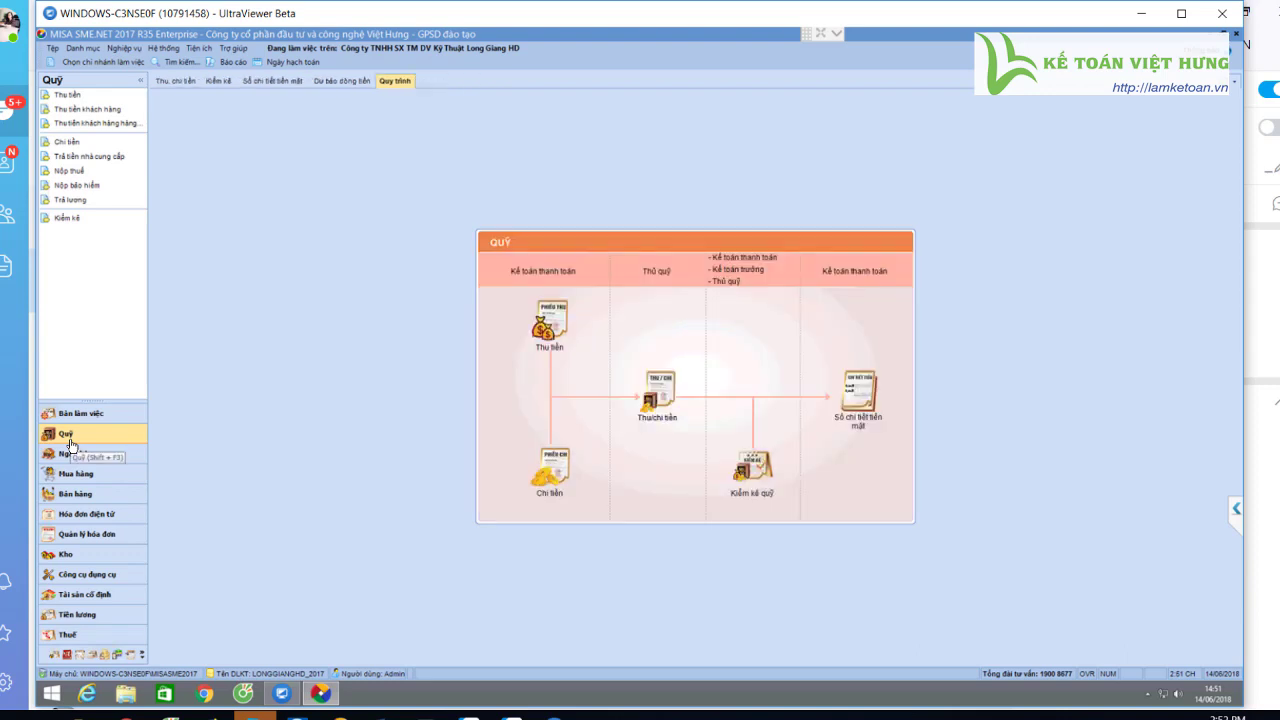
left_click(68, 95)
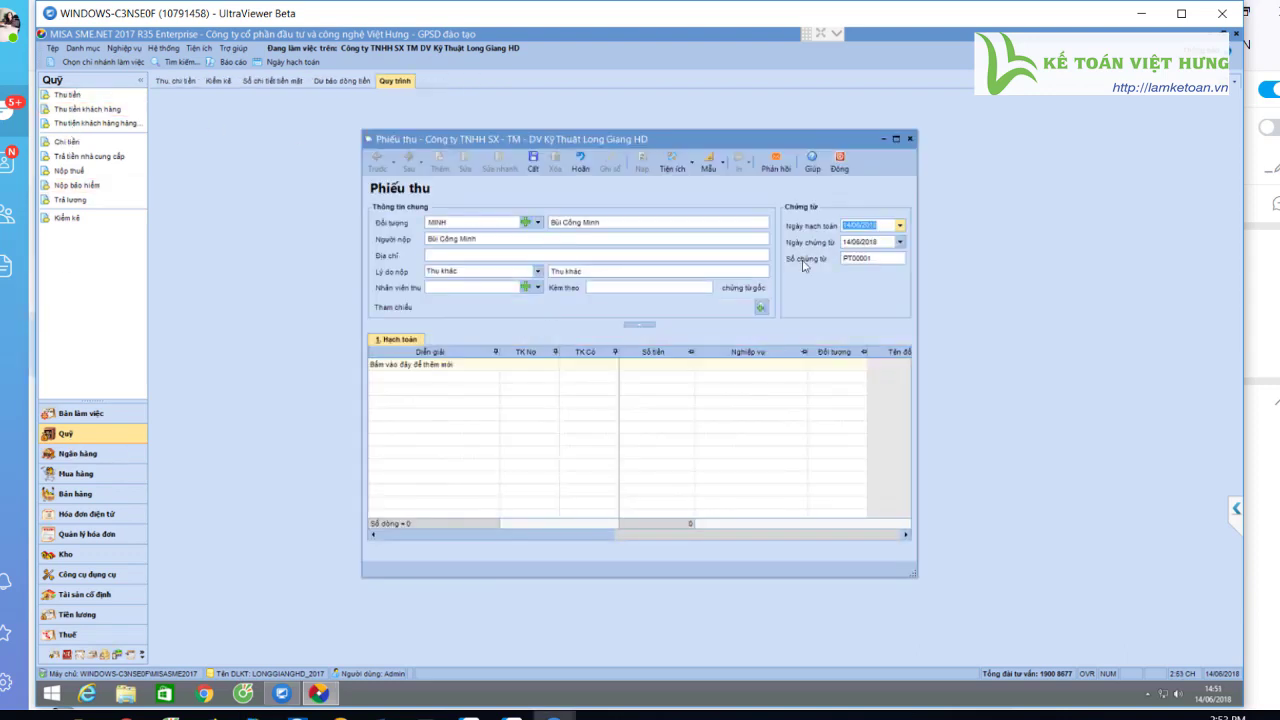
type("23112017")
key("Tab")
left_click(603, 271)
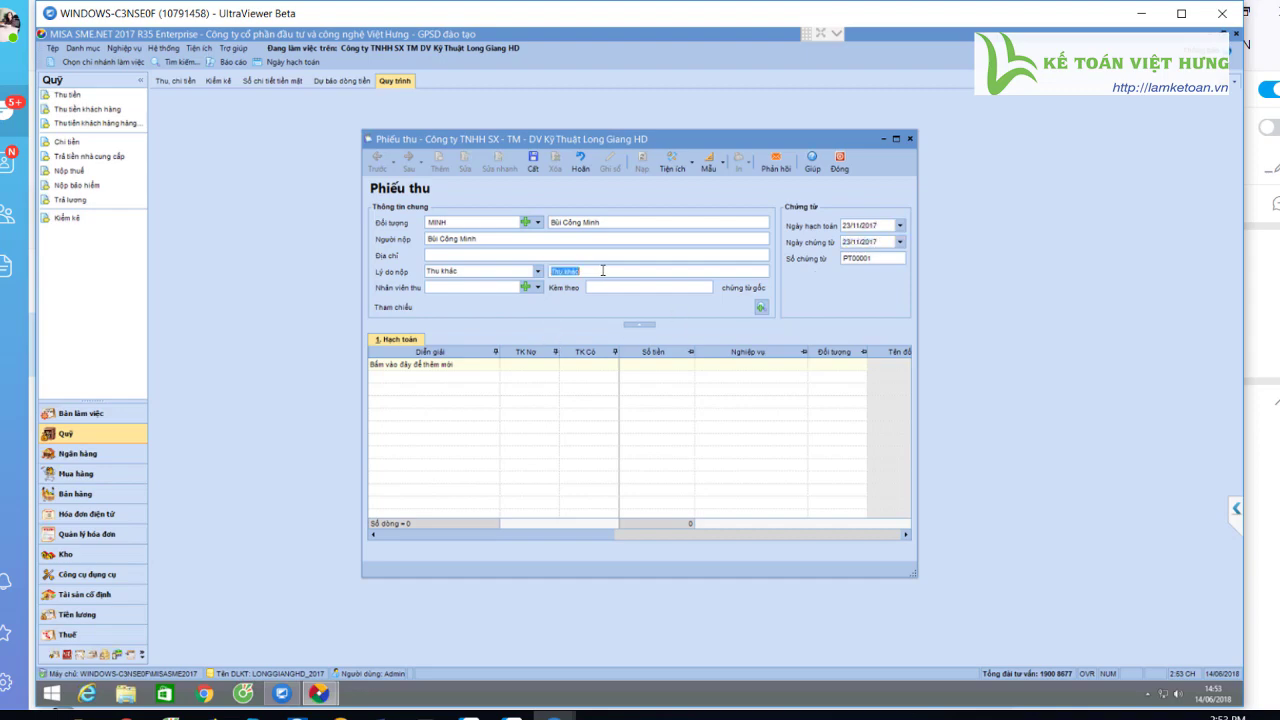
type("Thu tiền góp vốn CĐ")
key("Tab")
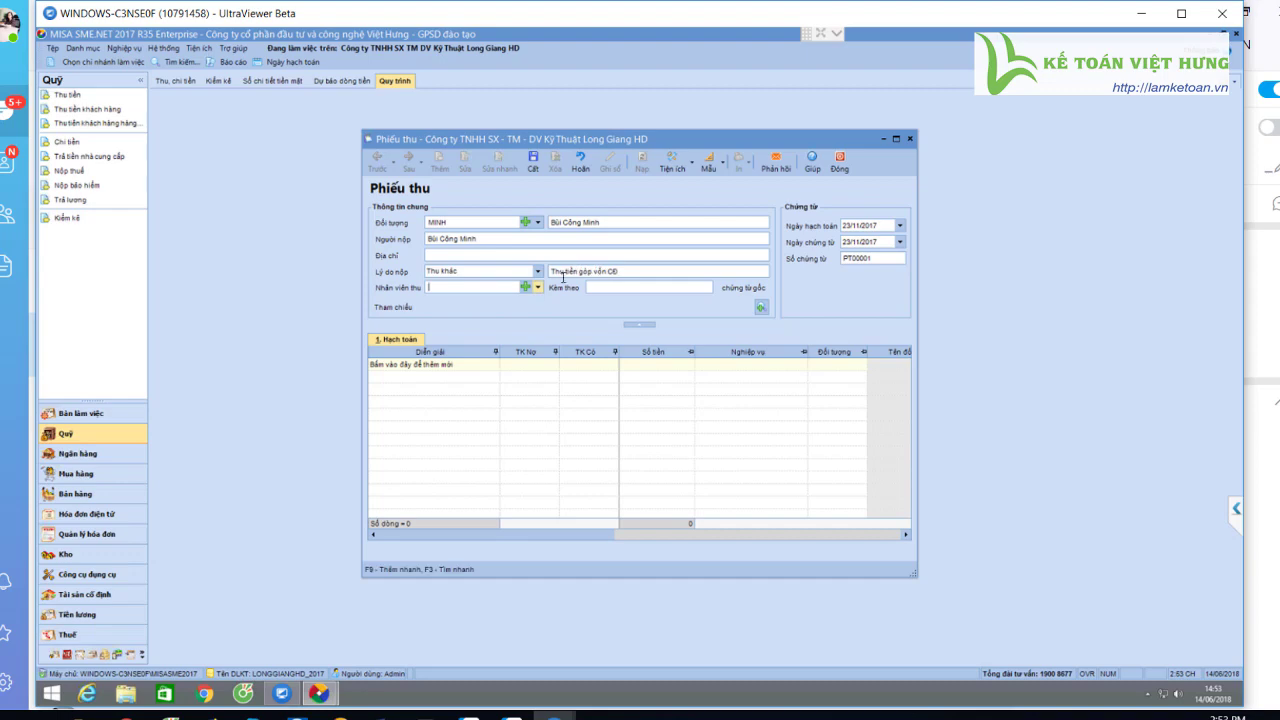
- Enter the receipt line with credit account 1388 and amount 1.000.000.000, save the receipt and close it
left_click(575, 368)
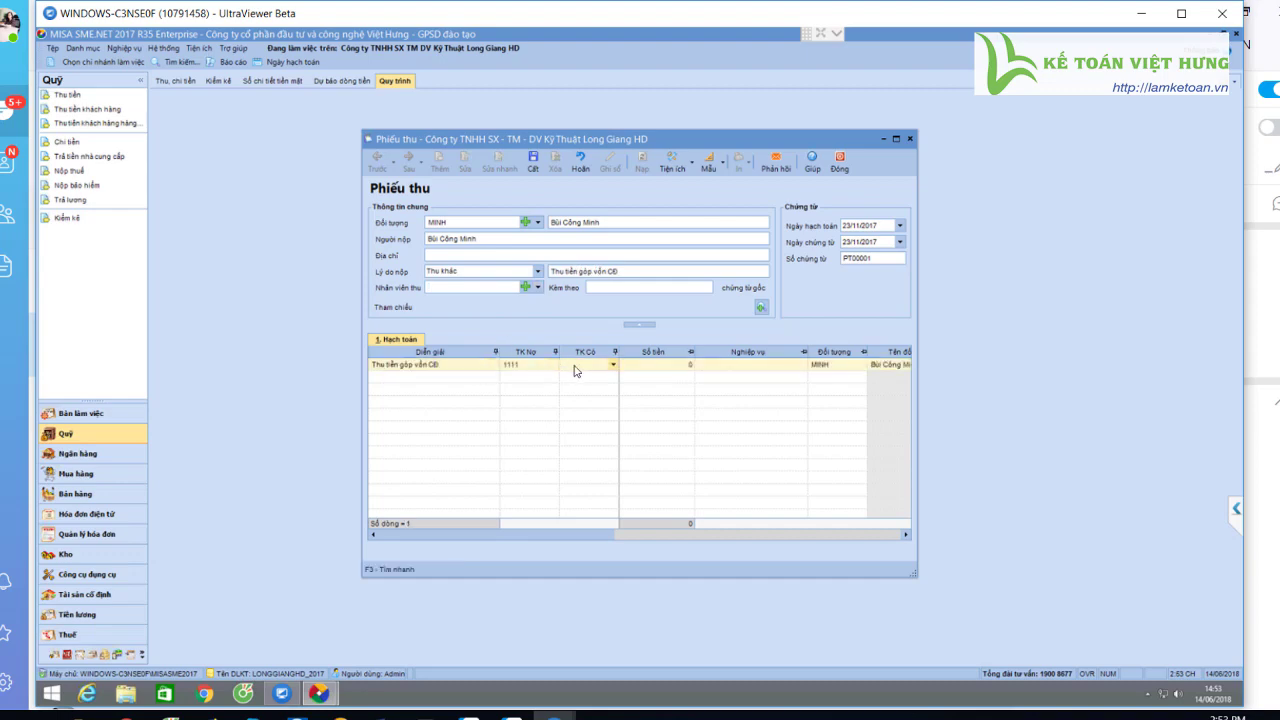
type("1388")
key("Tab")
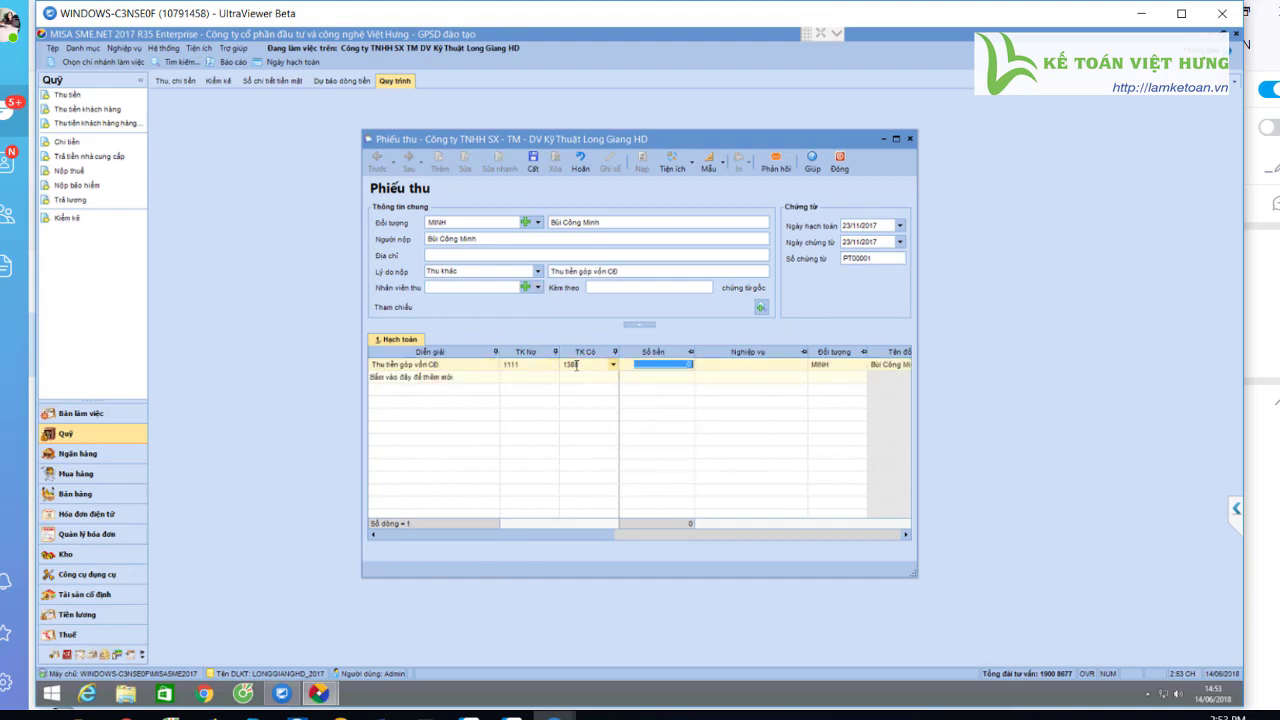
type("10000000")
type("0")
type("00.000.000")
left_click(533, 162)
left_click(698, 404)
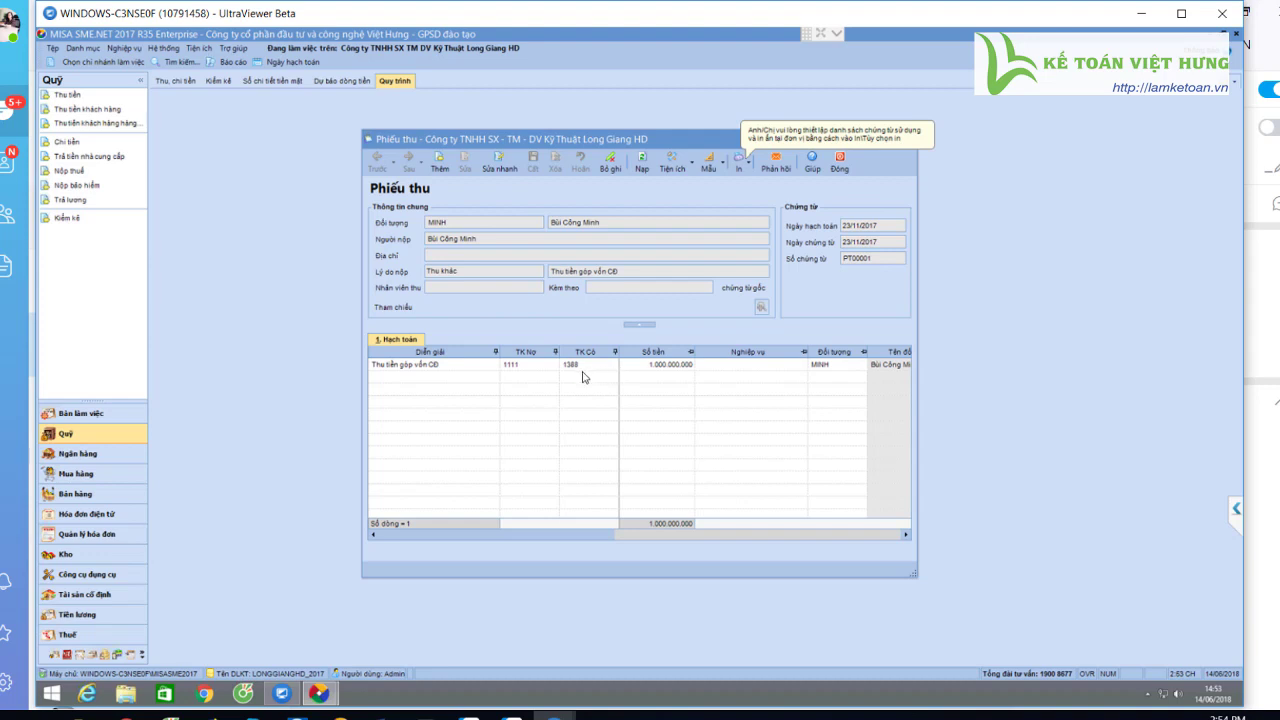
left_click(838, 166)
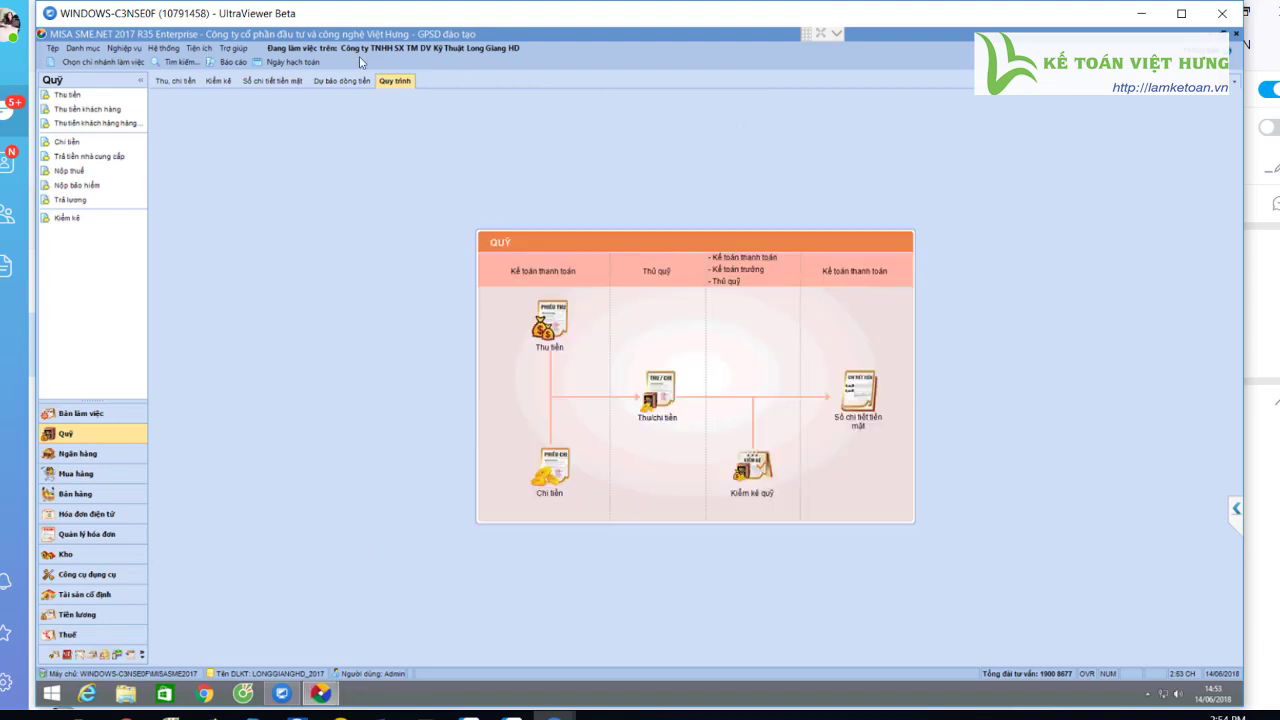
- Generate the Bảng cân đối tài khoản (Mẫu quản trị) report for 2017, review its account balances and close it
left_click(234, 62)
double_click(190, 95)
left_click(245, 107)
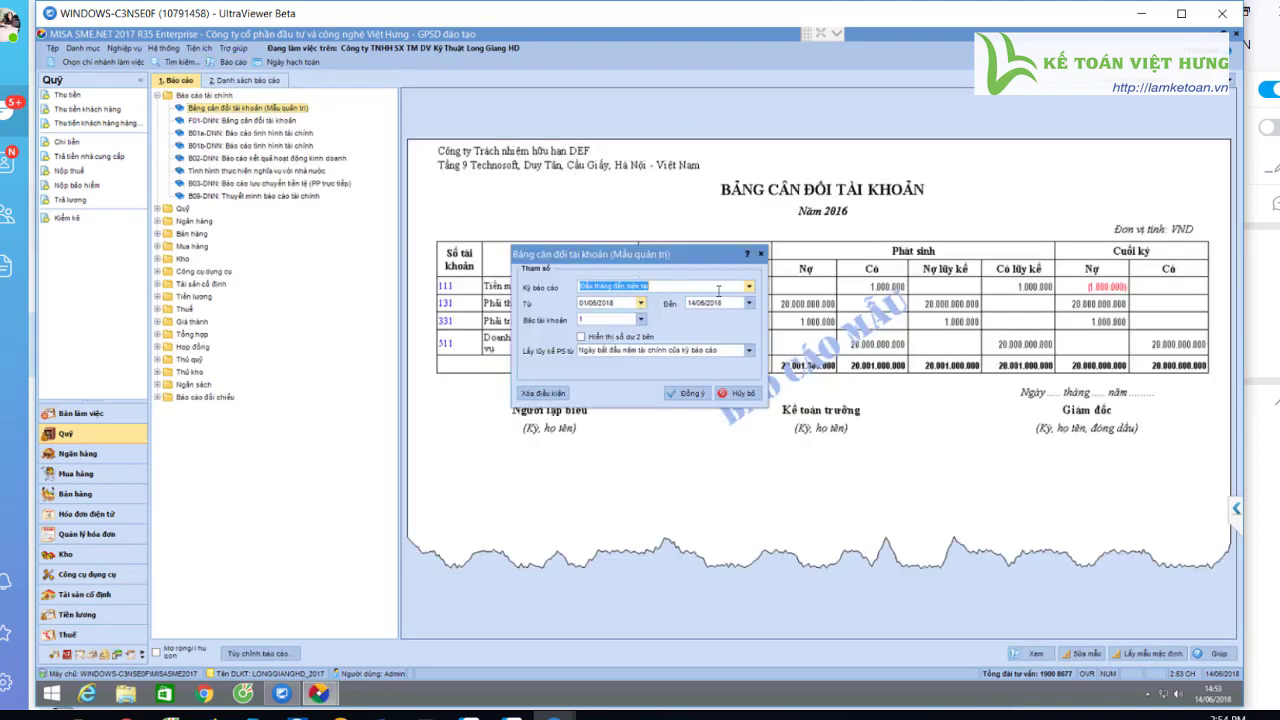
left_click(748, 286)
left_click(690, 394)
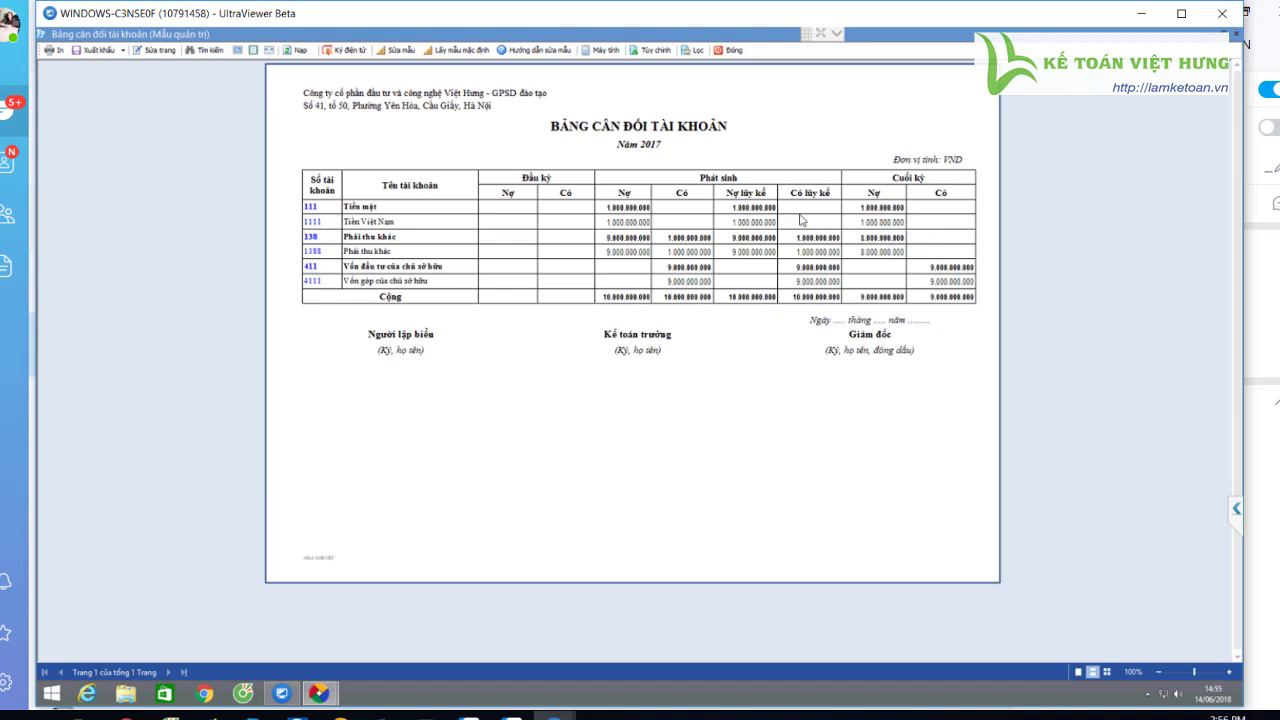
left_click(729, 50)
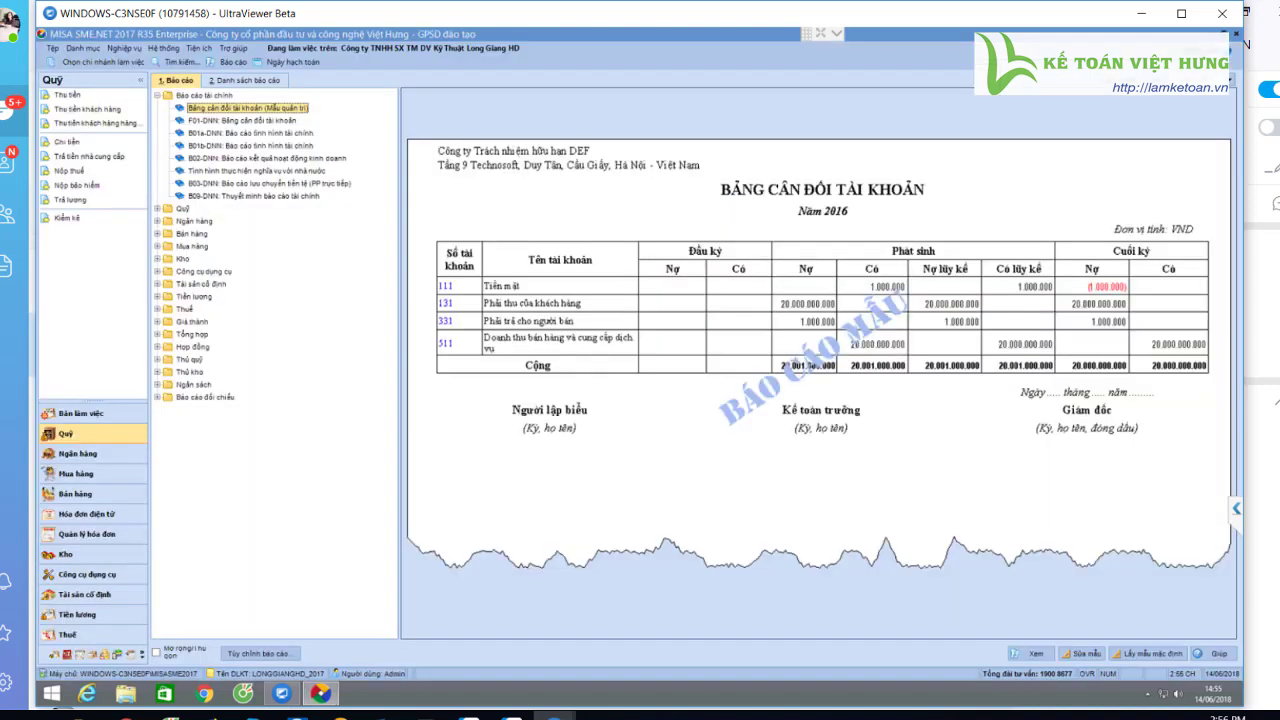
left_click(83, 48)
mouse_move(100, 93)
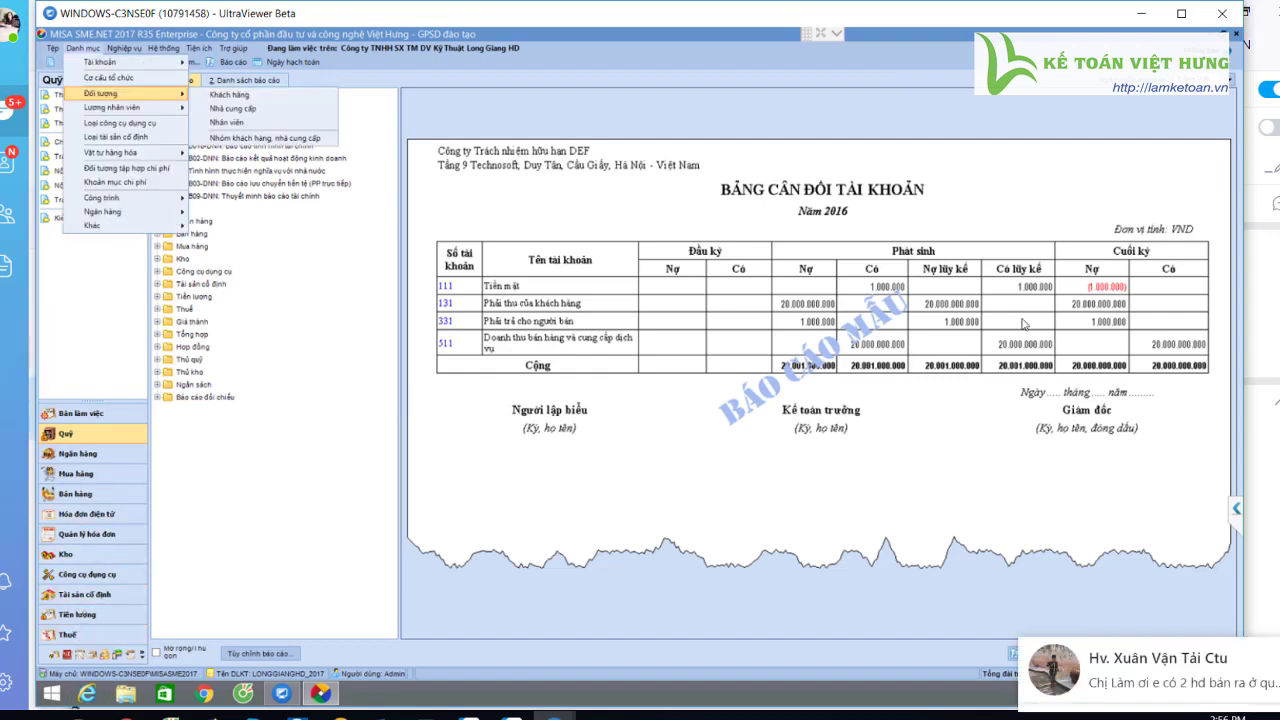